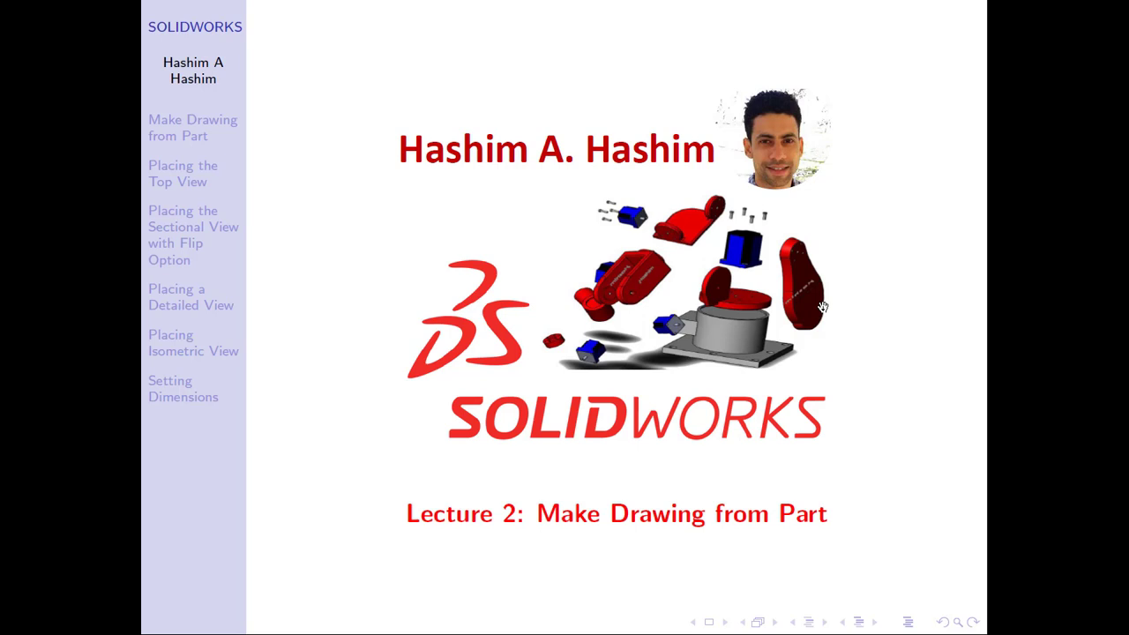
- Advance the lecture slides from the title slide to the 'Today's outline' slide
key("Right")
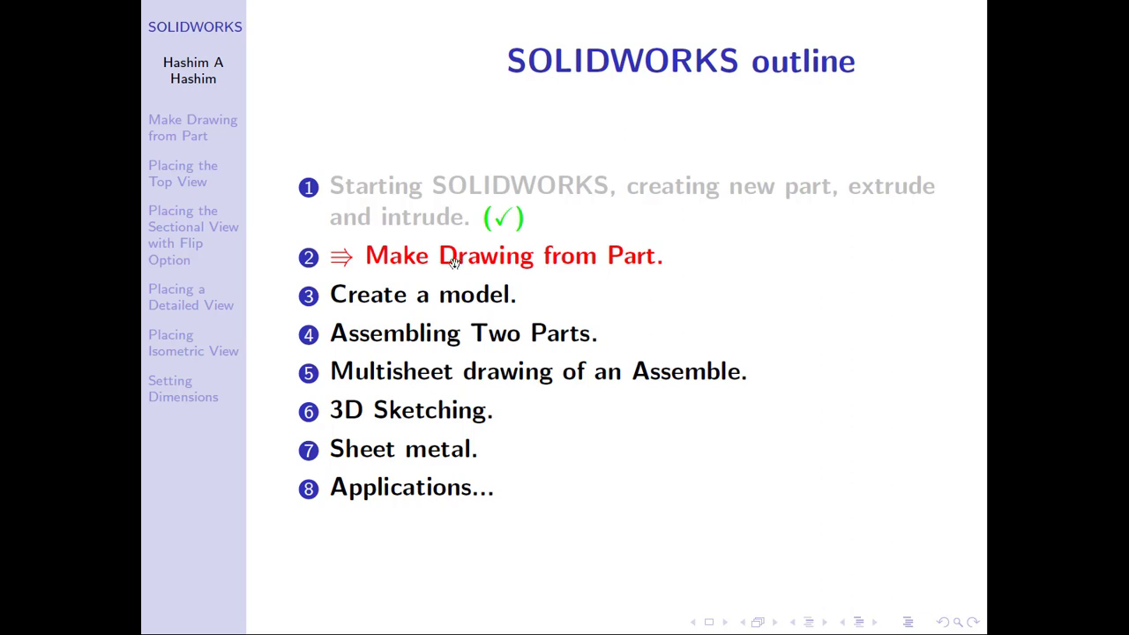
left_click(558, 216)
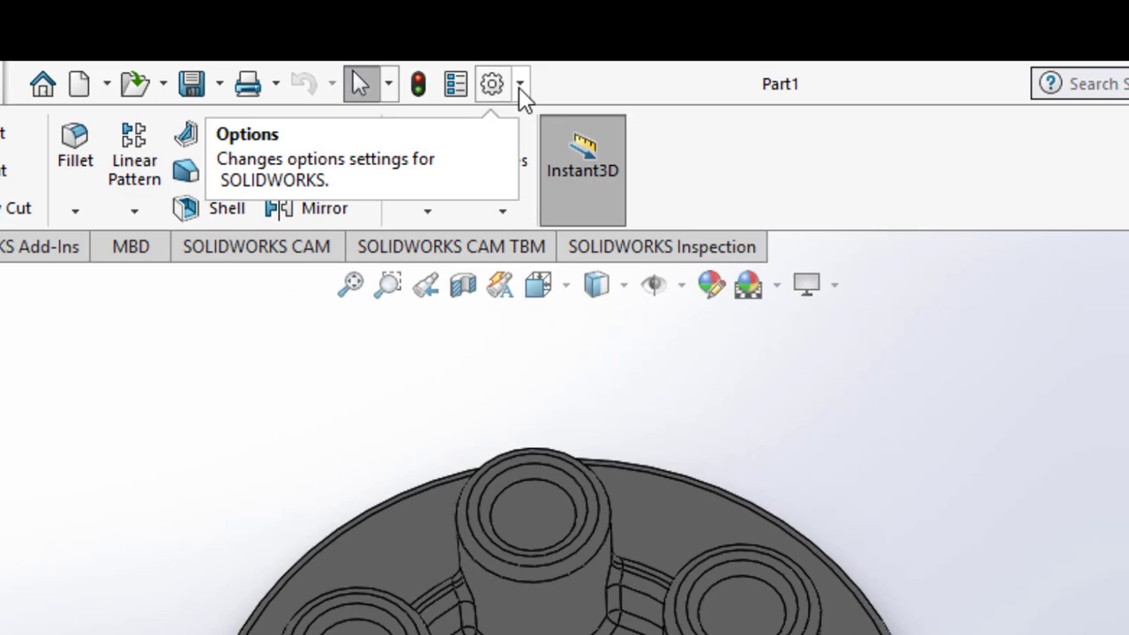
- Set Tangent edges to Removed under System Options > Drawings > Display Style
left_click(520, 85)
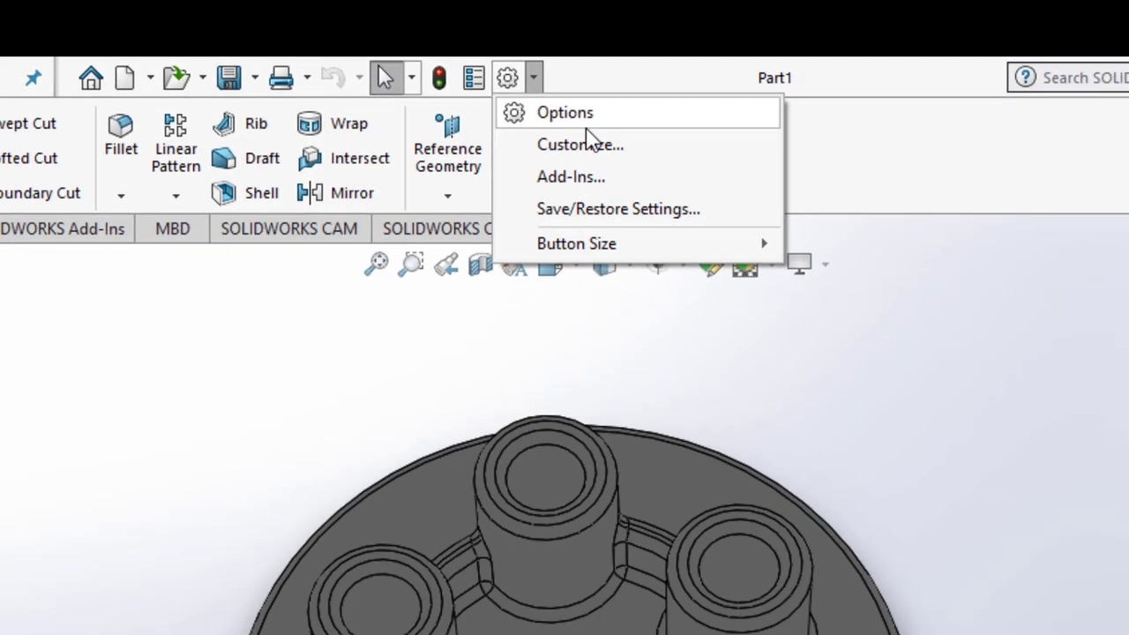
left_click(554, 121)
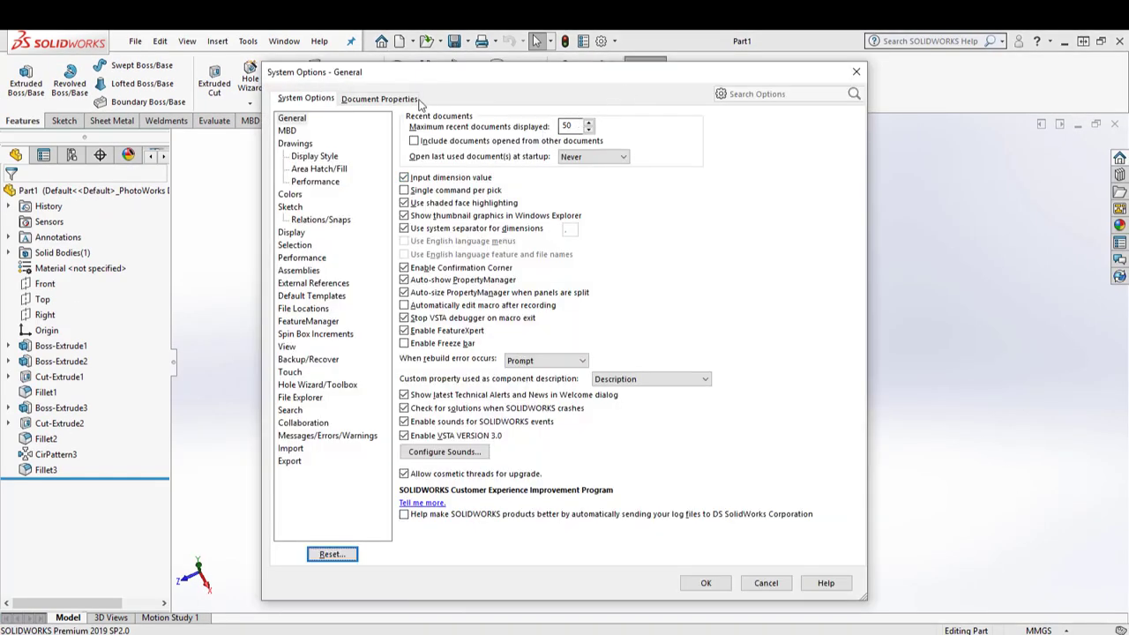
left_click(319, 156)
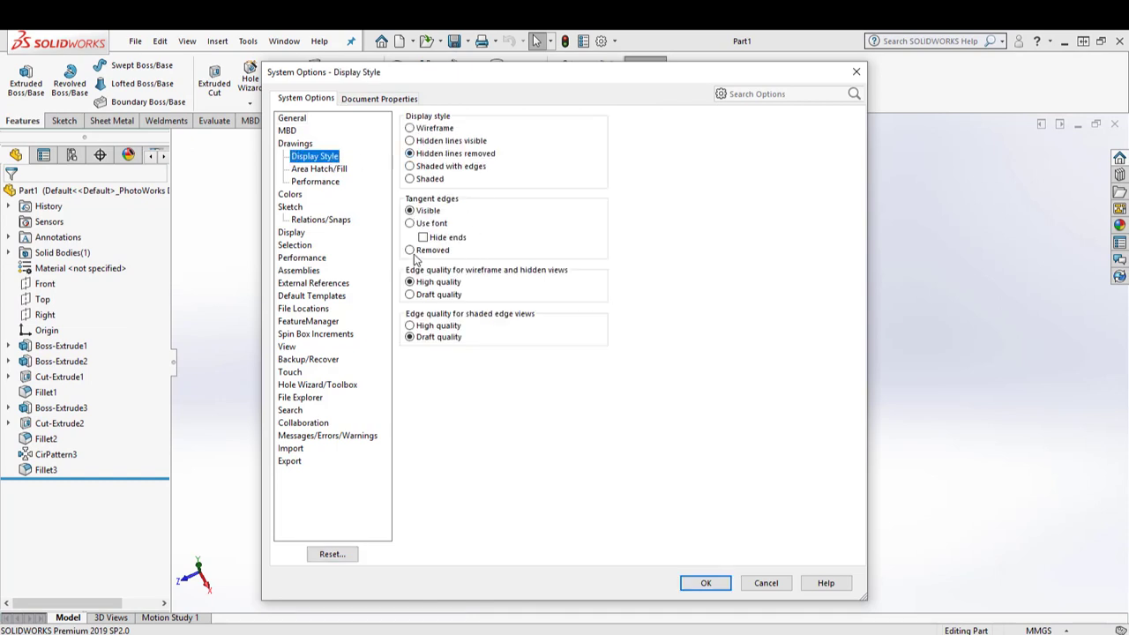
left_click(411, 252)
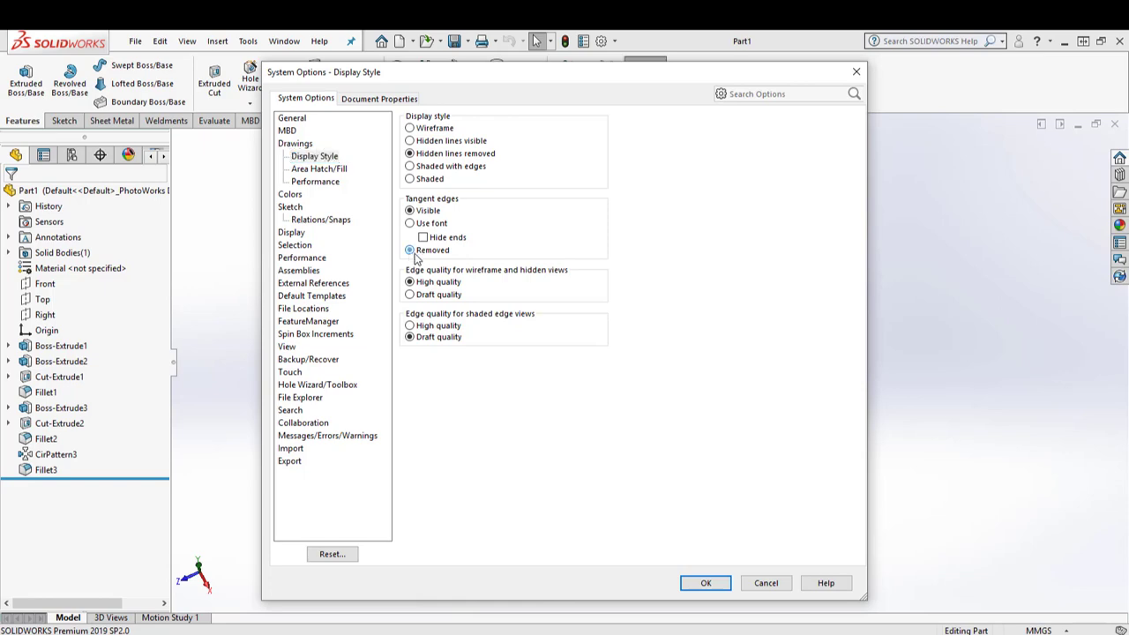
left_click(706, 583)
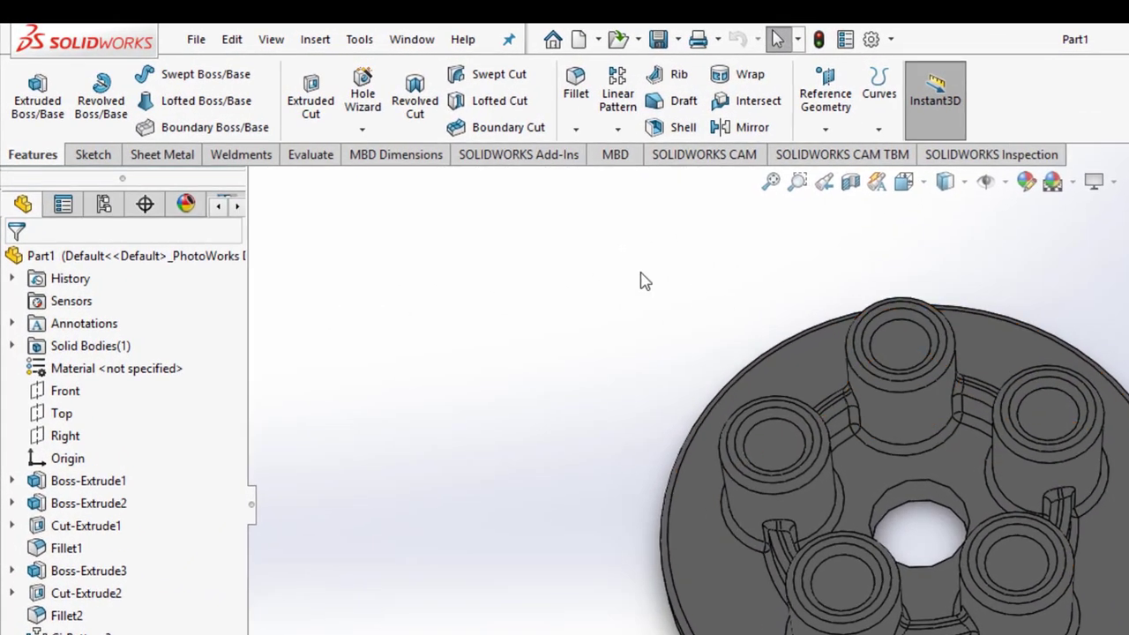
- Make a new drawing from Part1 using the draw template
left_click(199, 41)
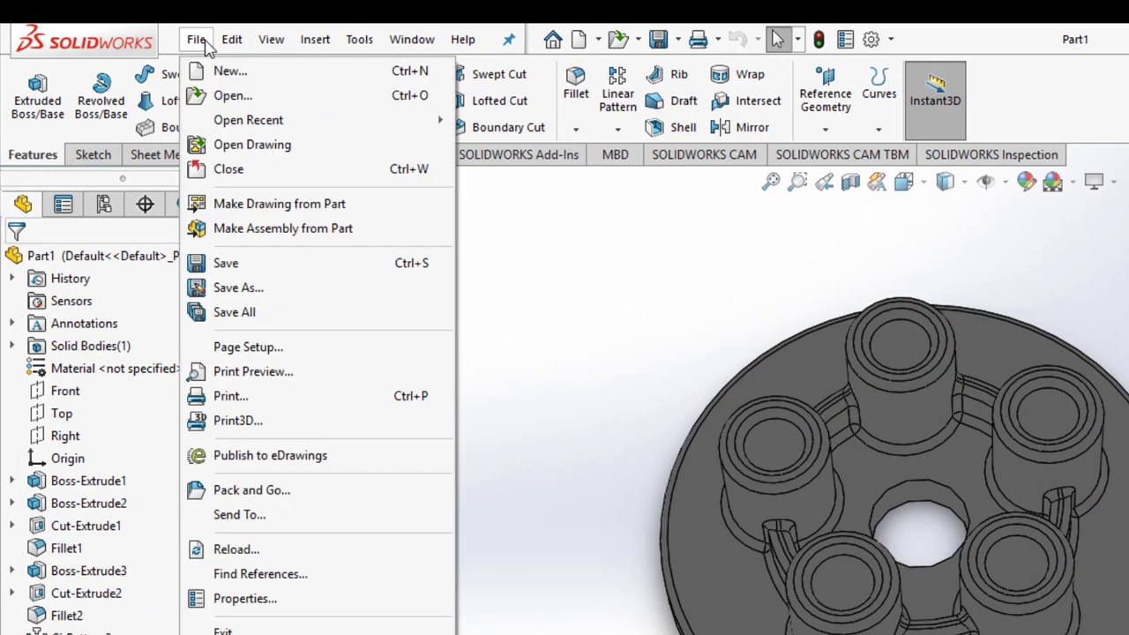
left_click(381, 213)
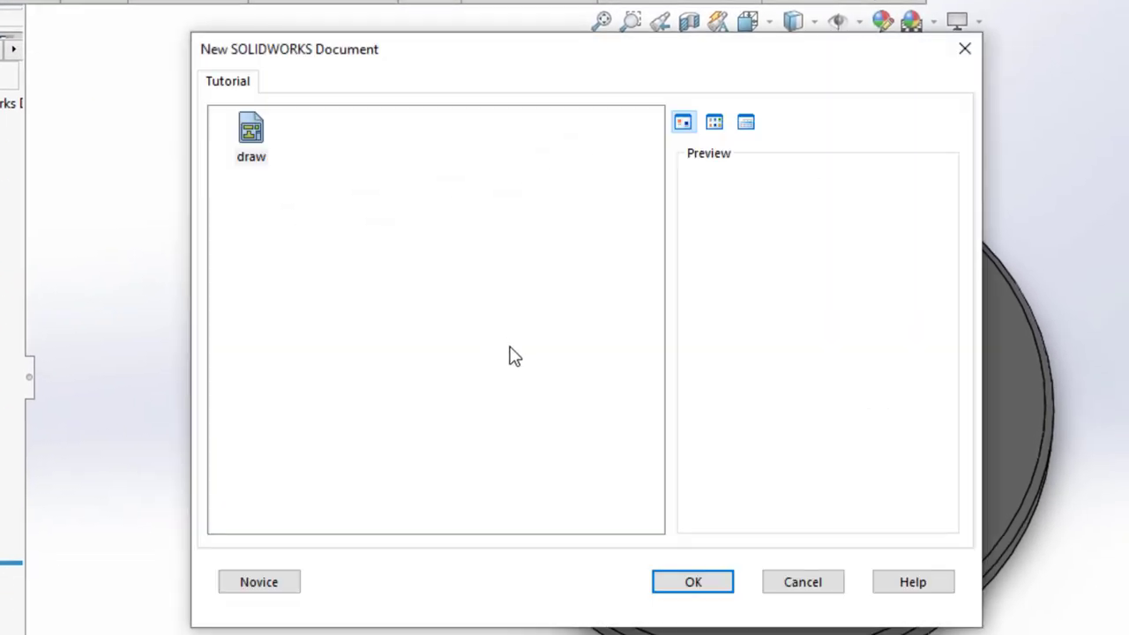
left_click(715, 586)
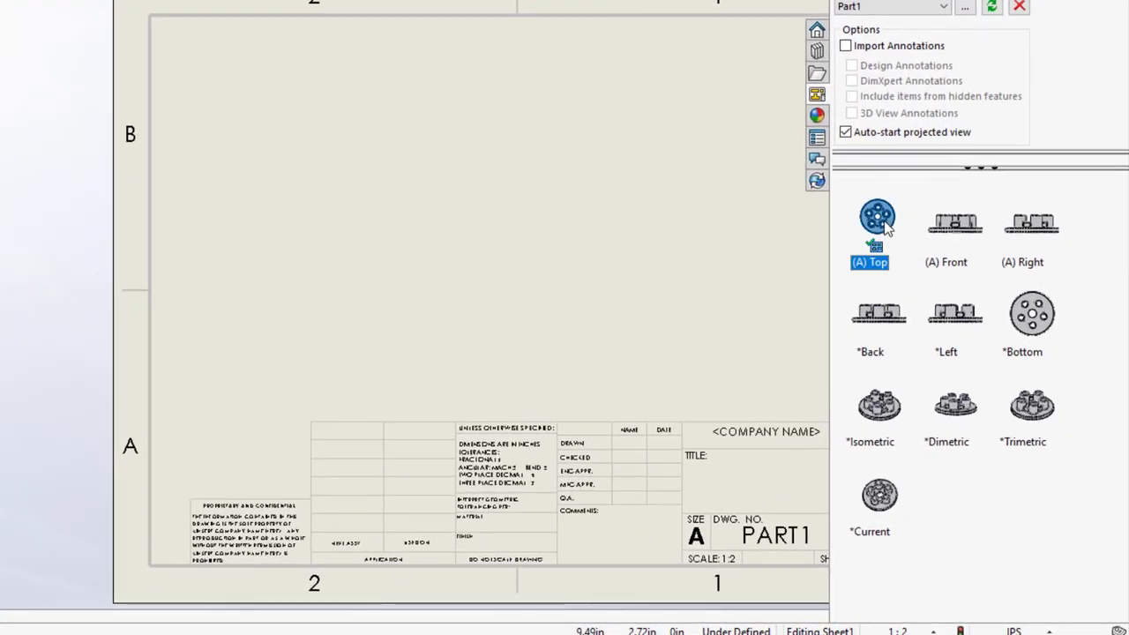
- Drop a trial Top view on the sheet's left, then delete it
left_click_drag(933, 308, 757, 340)
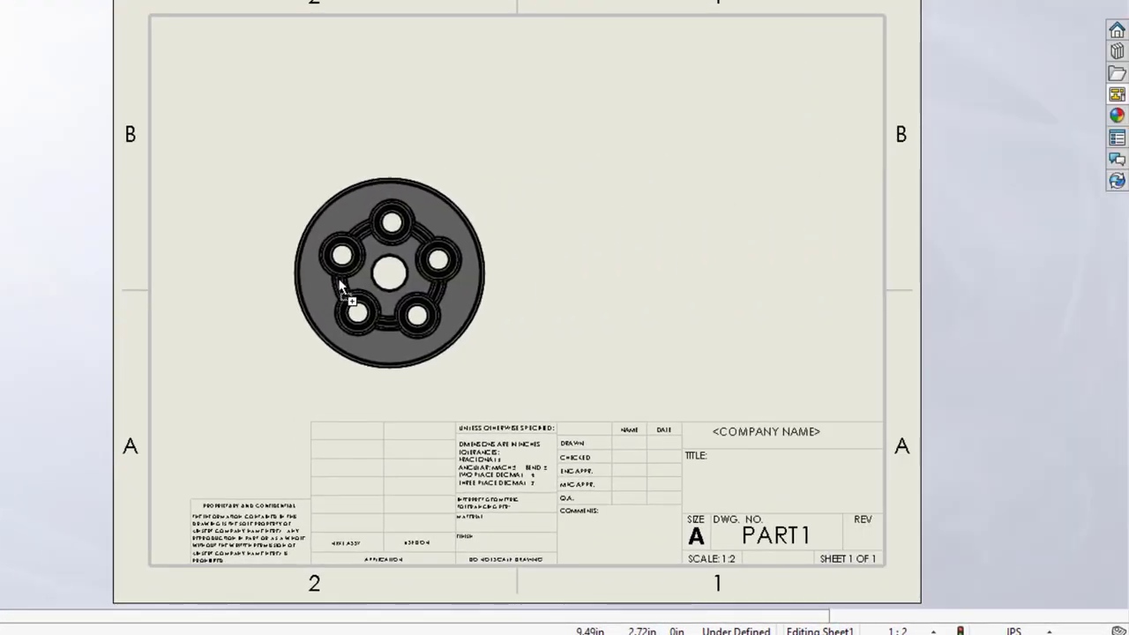
left_click_drag(655, 258, 272, 285)
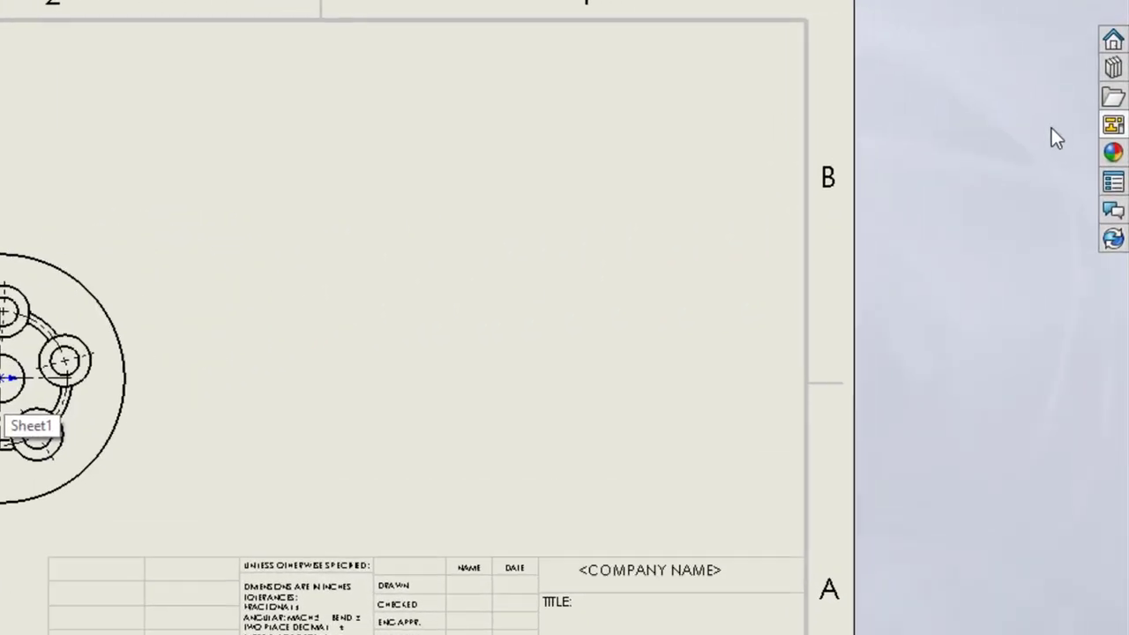
left_click(1112, 138)
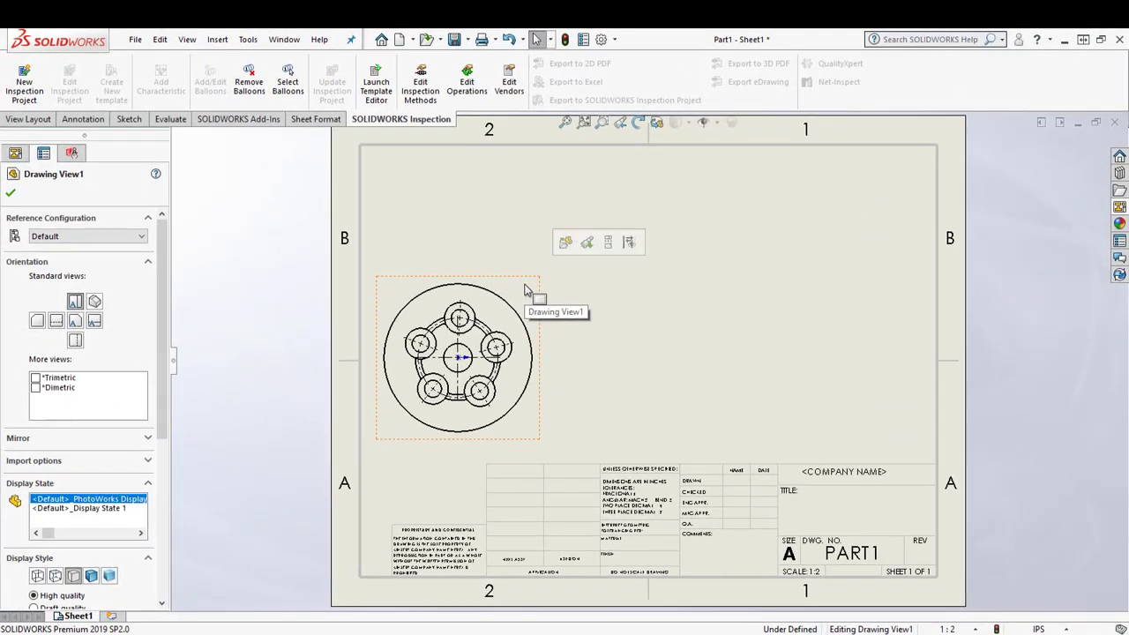
key("Delete")
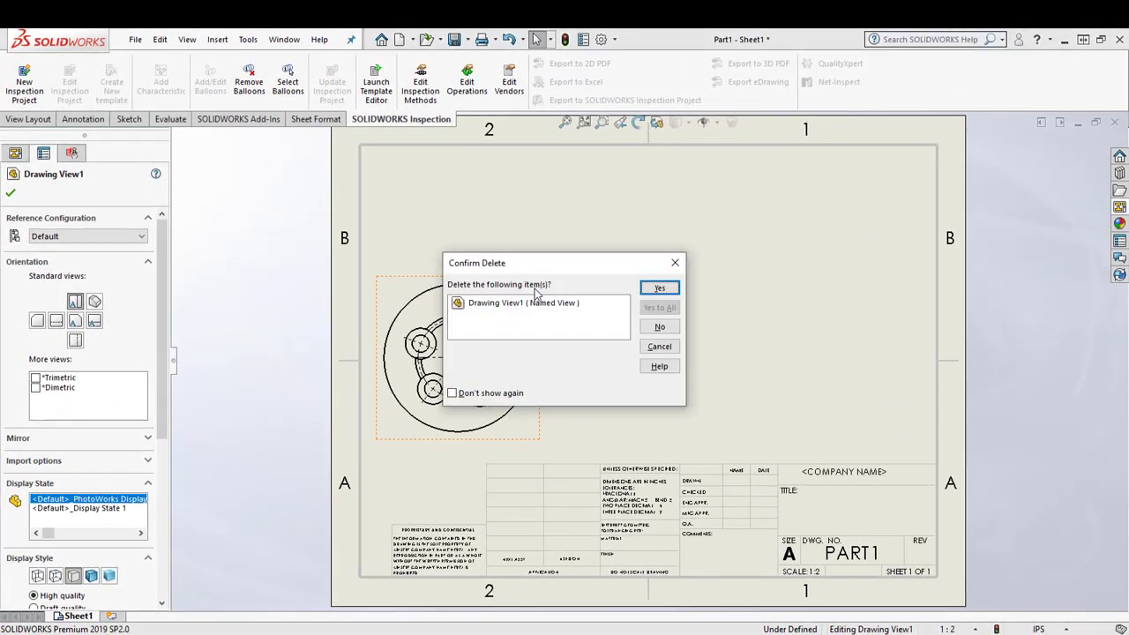
left_click(657, 289)
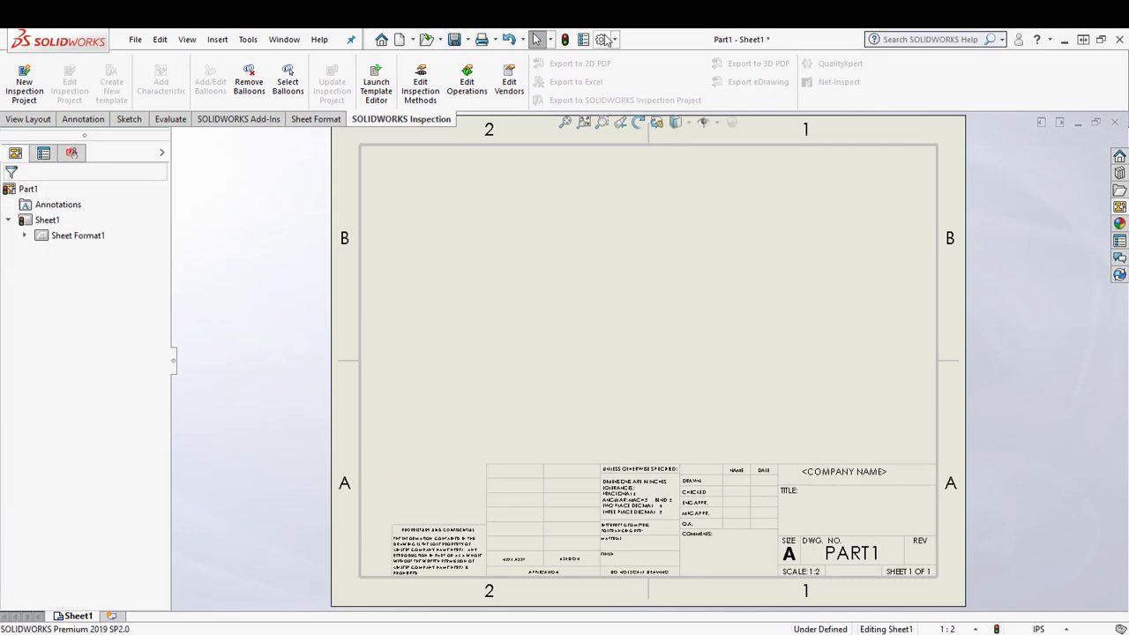
- Uncheck 'Center marks-holes -part' in the Detailing document properties
left_click(602, 39)
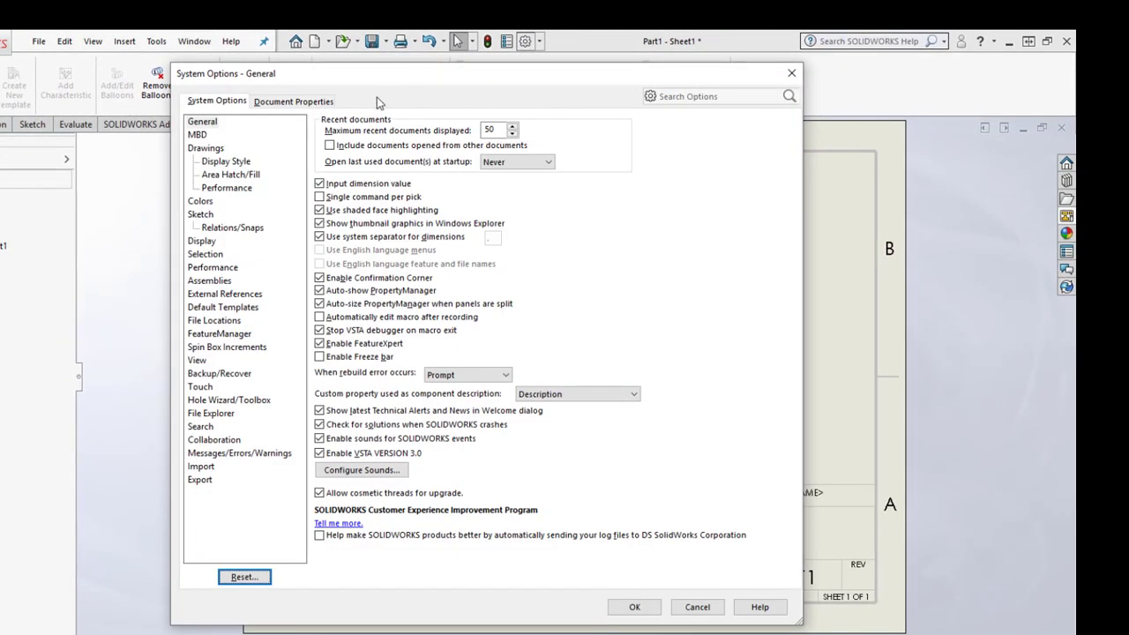
left_click(300, 102)
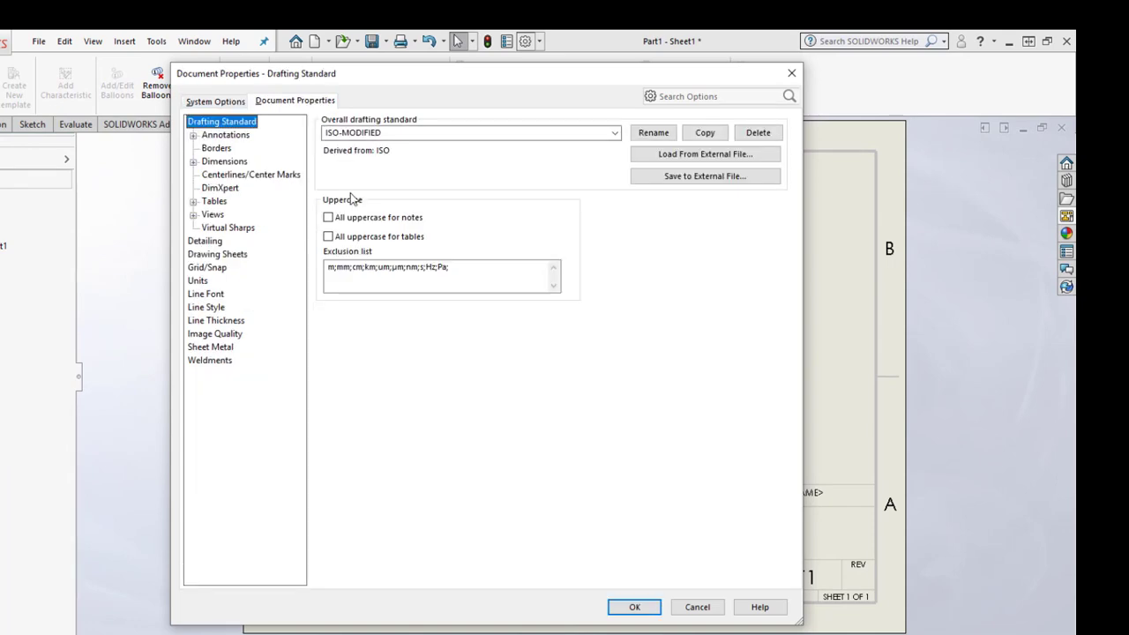
left_click(208, 241)
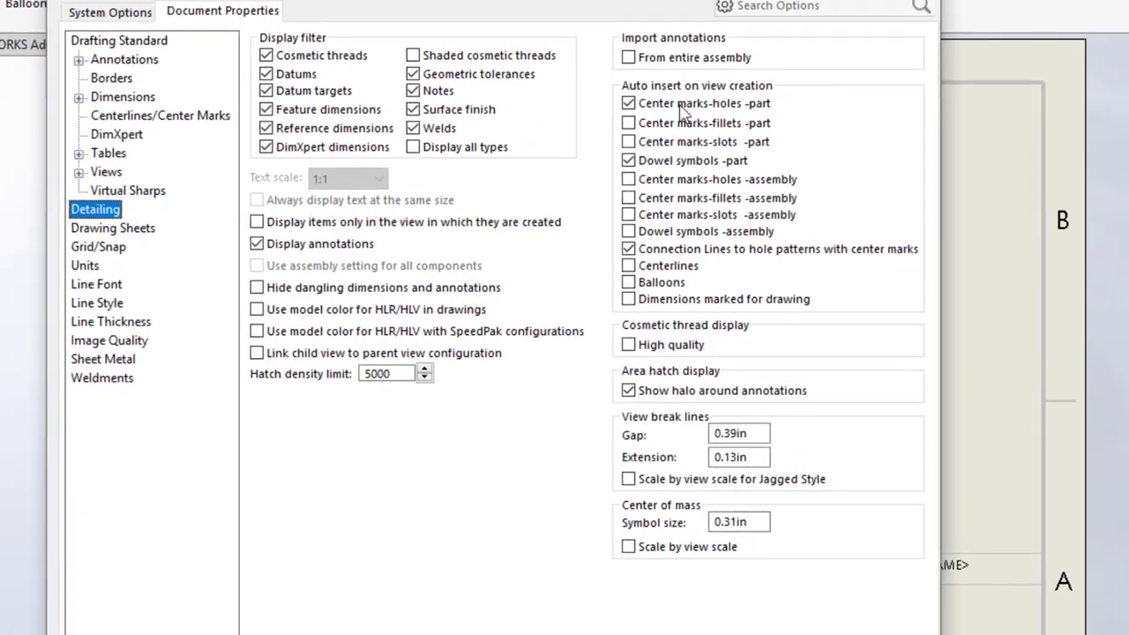
left_click(628, 104)
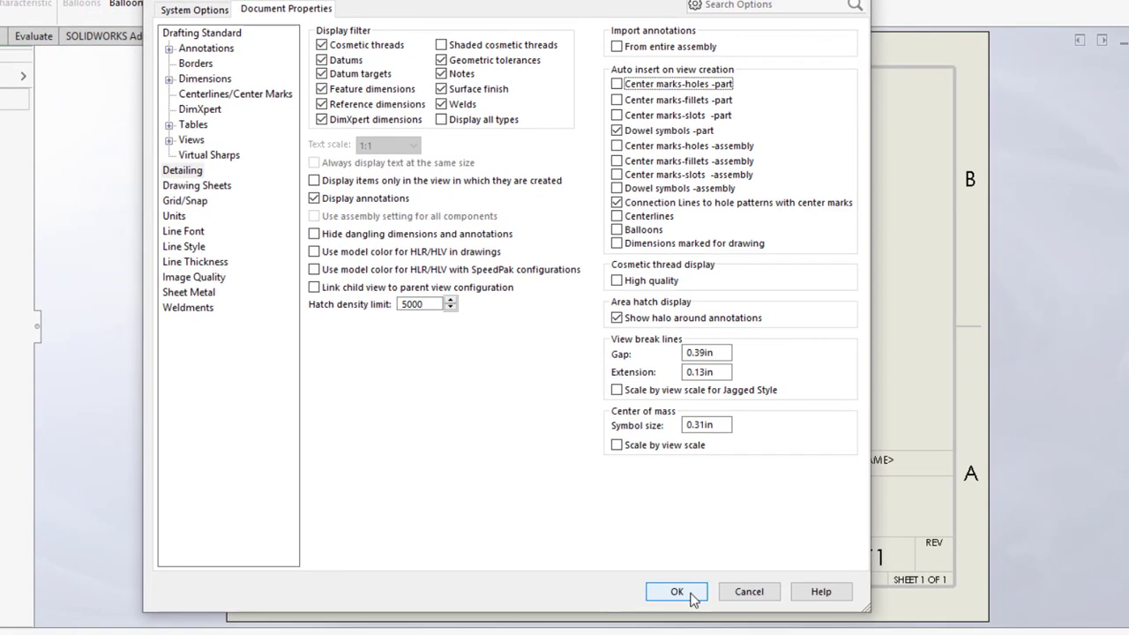
left_click(692, 596)
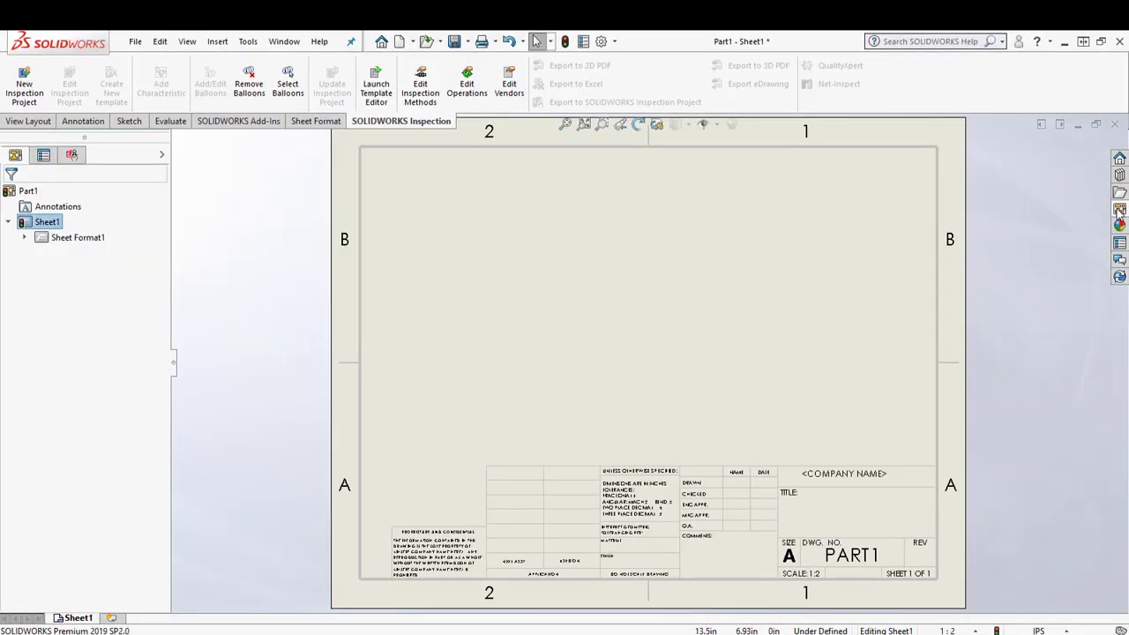
- With Auto-start projected view off, place the (A) Top view on the sheet's left
left_click(1120, 212)
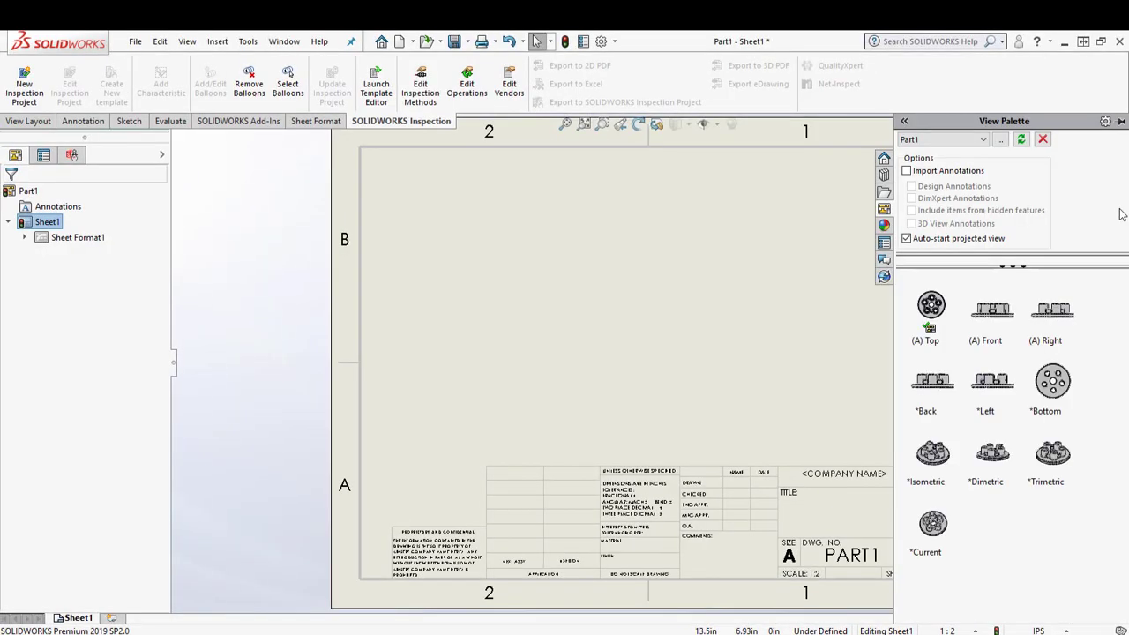
left_click(907, 239)
left_click_drag(938, 307, 466, 374)
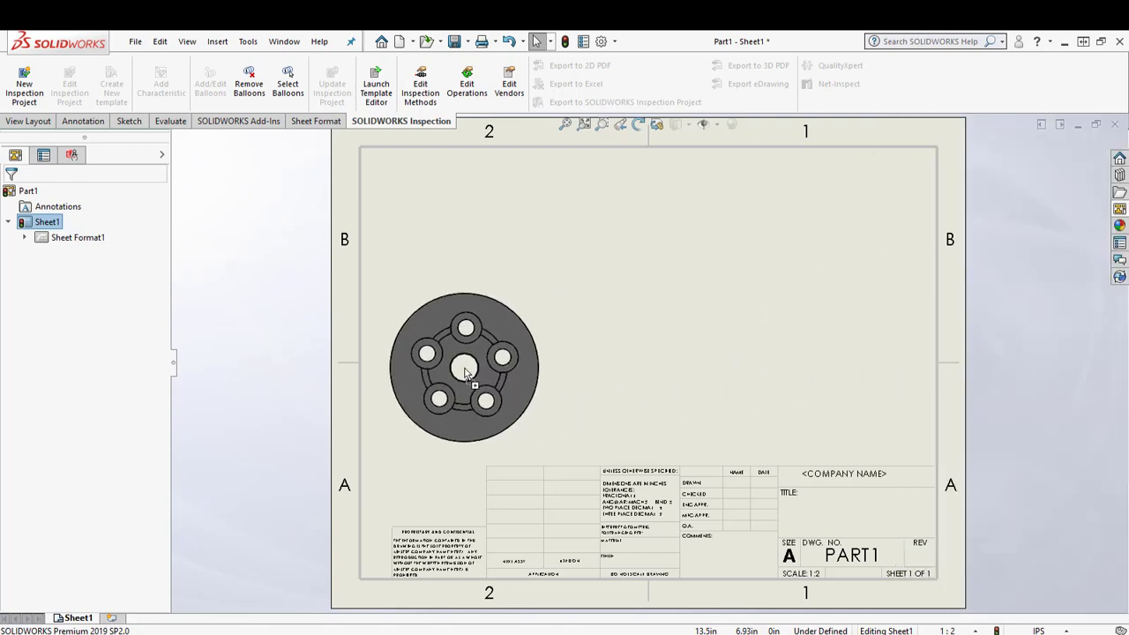
scroll(168, 379, "down", 3)
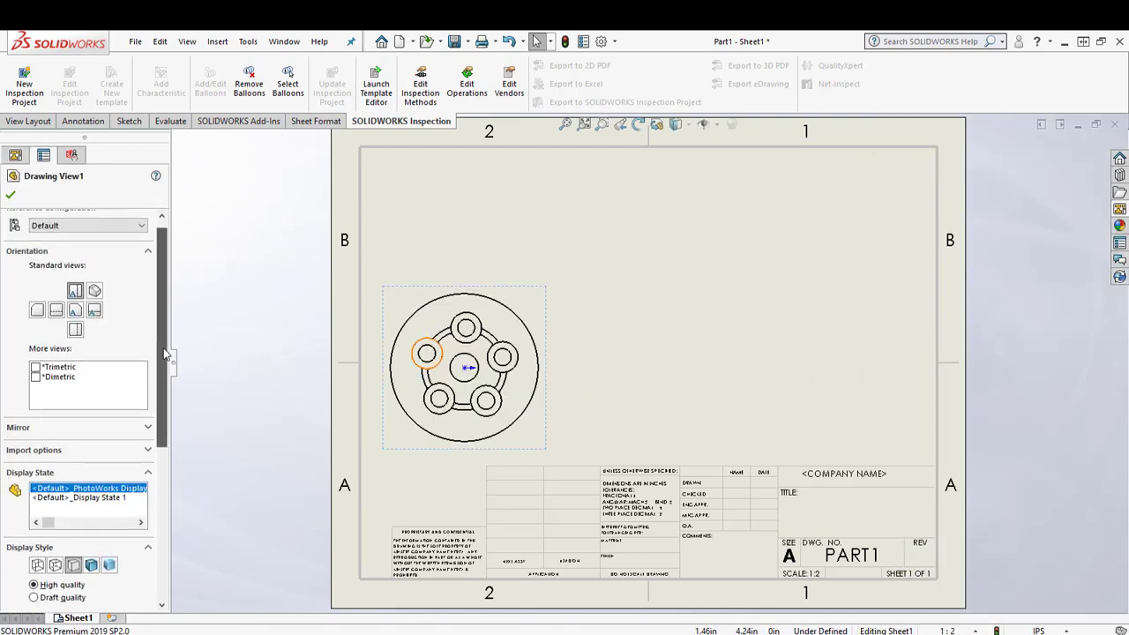
scroll(167, 379, "down", 2)
scroll(168, 379, "down", 2)
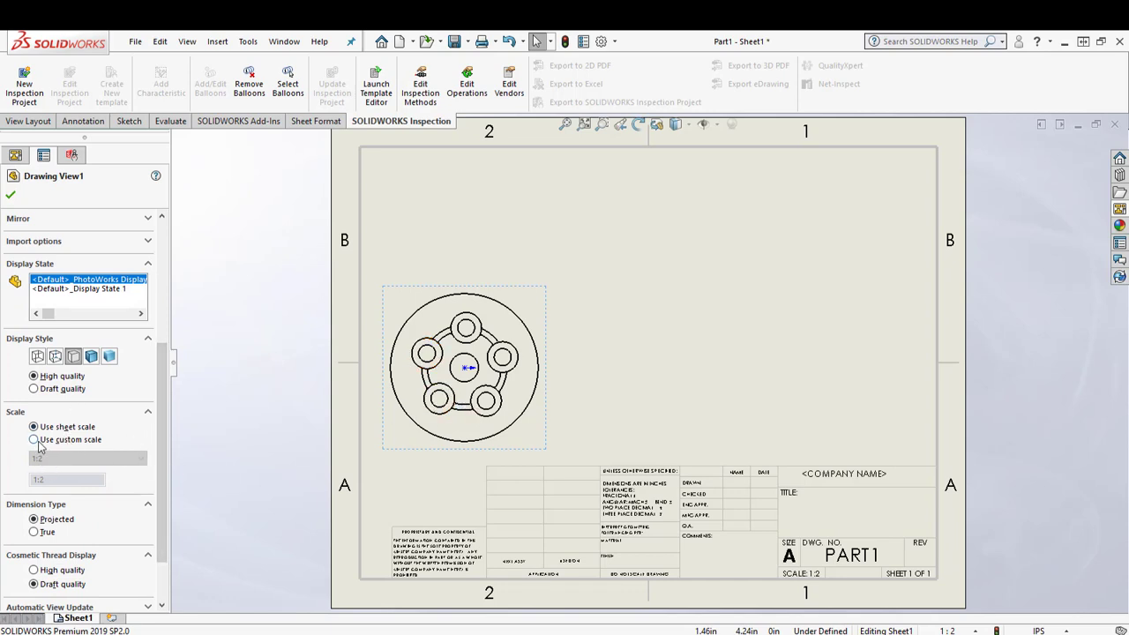
- Give Drawing View1 a custom scale of 1:2 and confirm
left_click(36, 439)
left_click(66, 459)
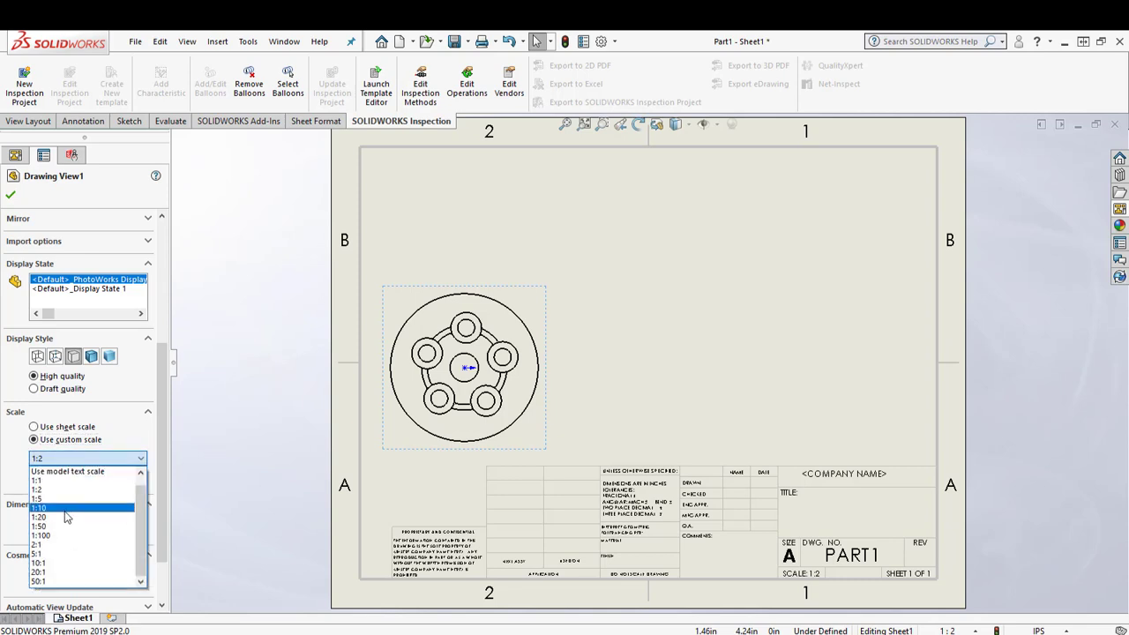
left_click(64, 509)
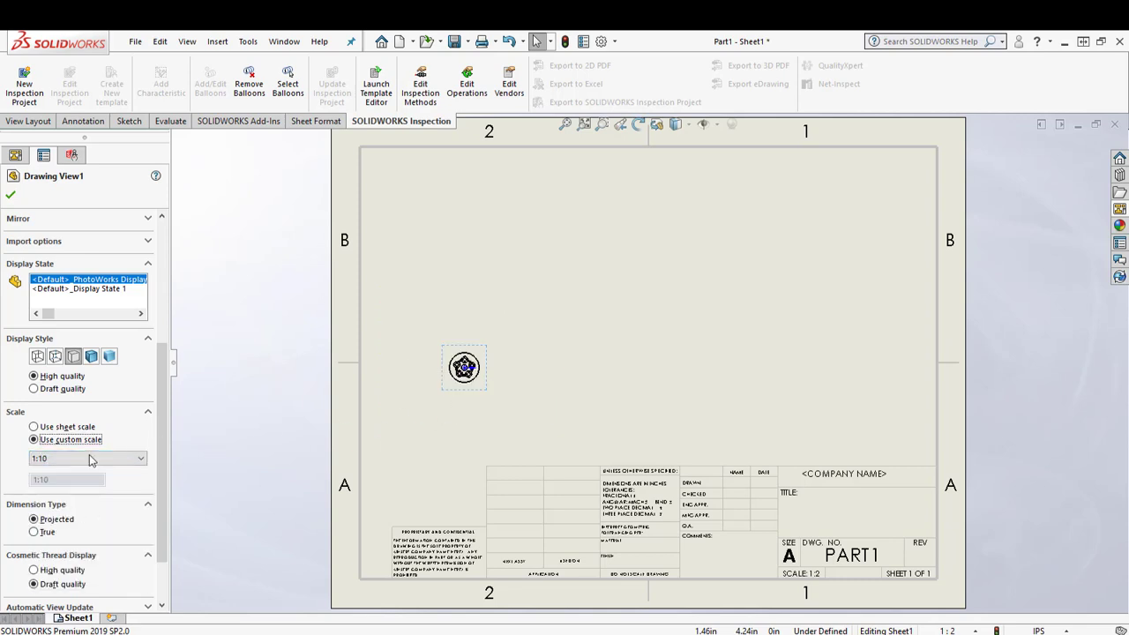
left_click(62, 460)
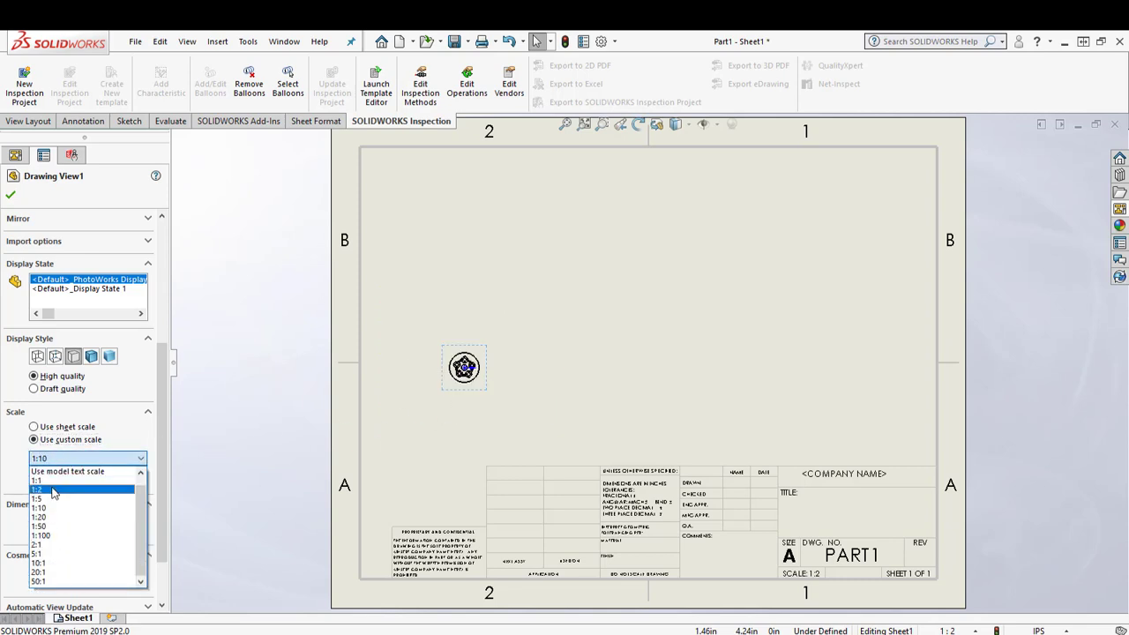
left_click(53, 492)
left_click(55, 459)
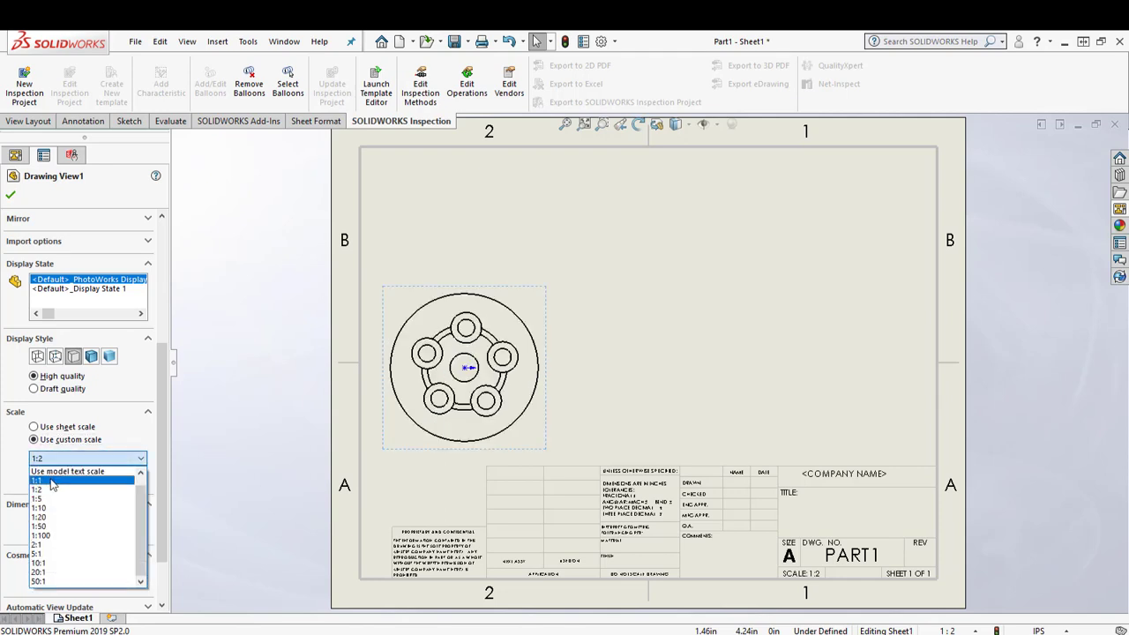
left_click(53, 474)
left_click(53, 459)
left_click(70, 490)
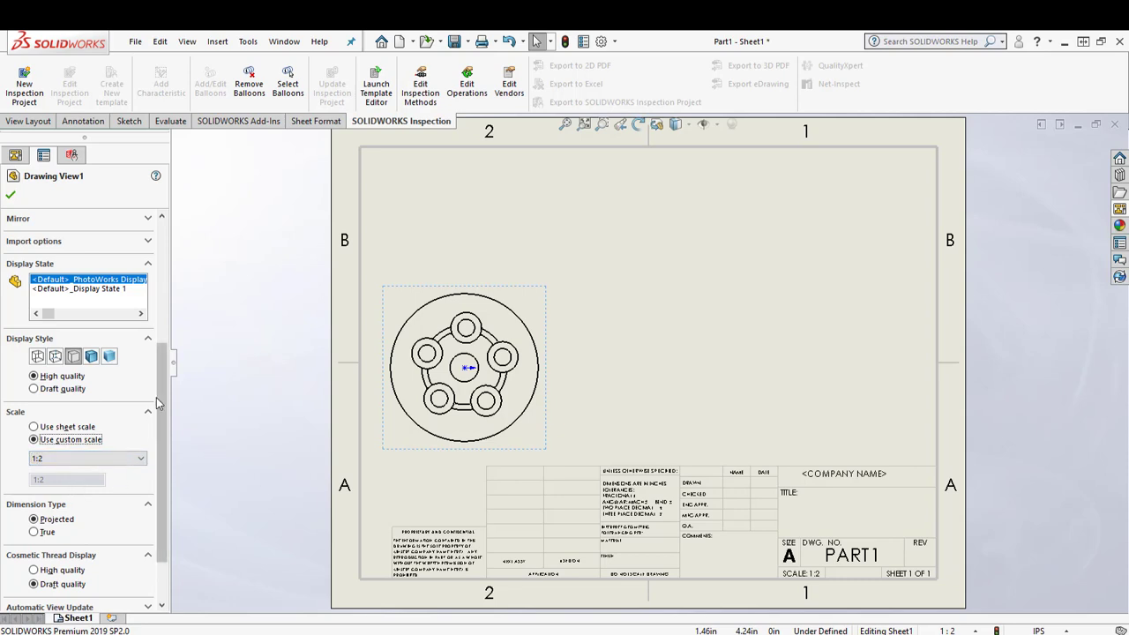
scroll(17, 201, "up", 5)
left_click(12, 196)
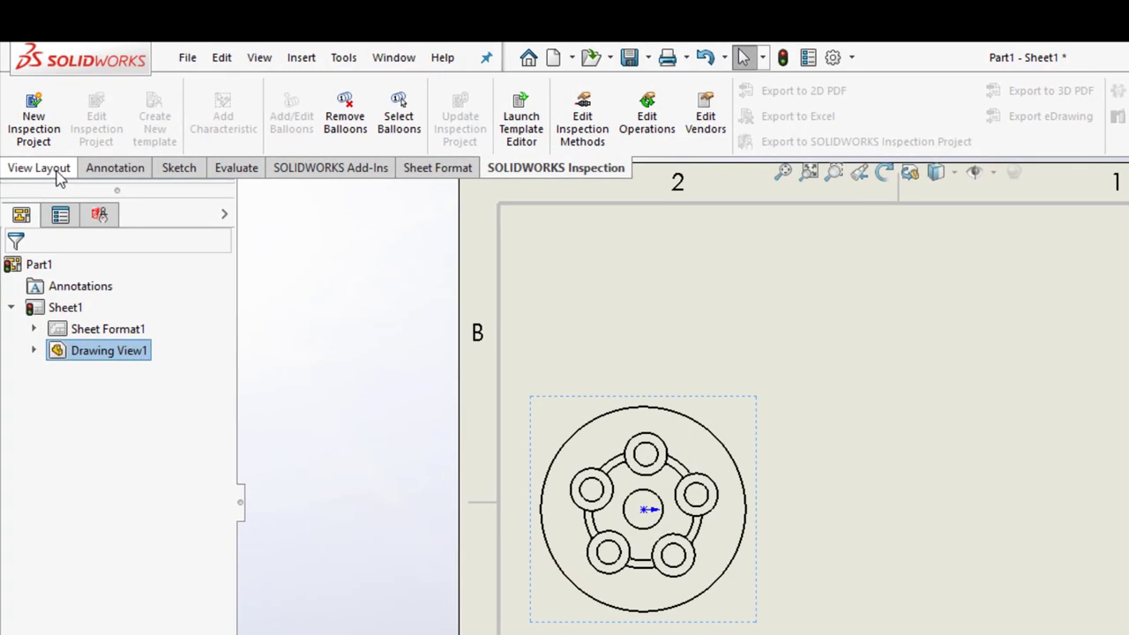
- Cut section A-A vertically through the view centre, place it right, with direction flipped
left_click(40, 123)
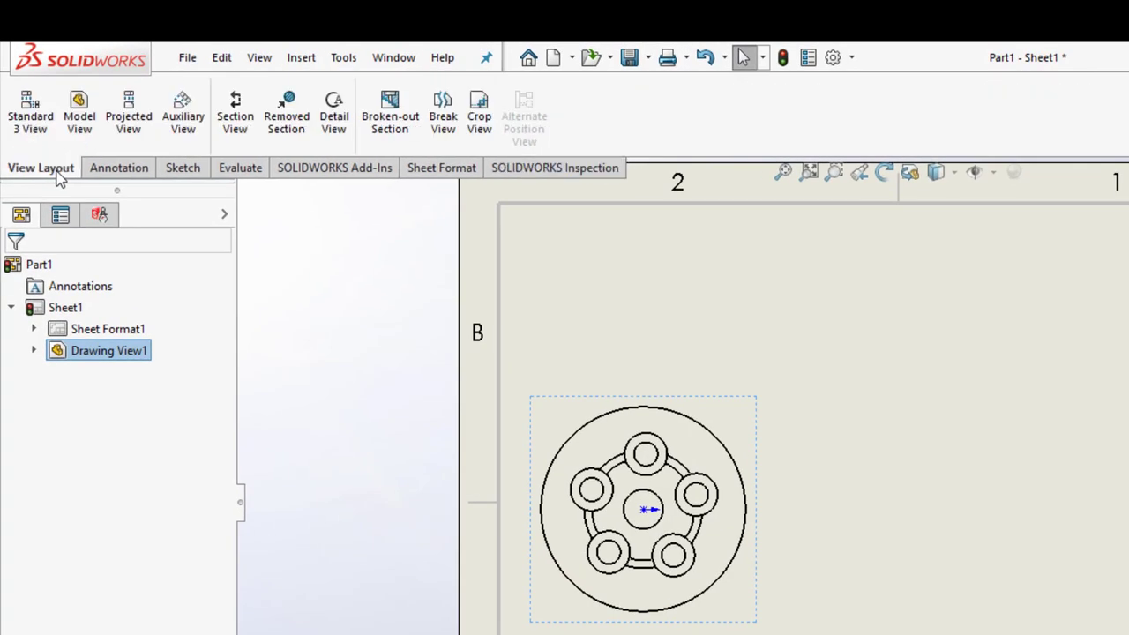
left_click(236, 108)
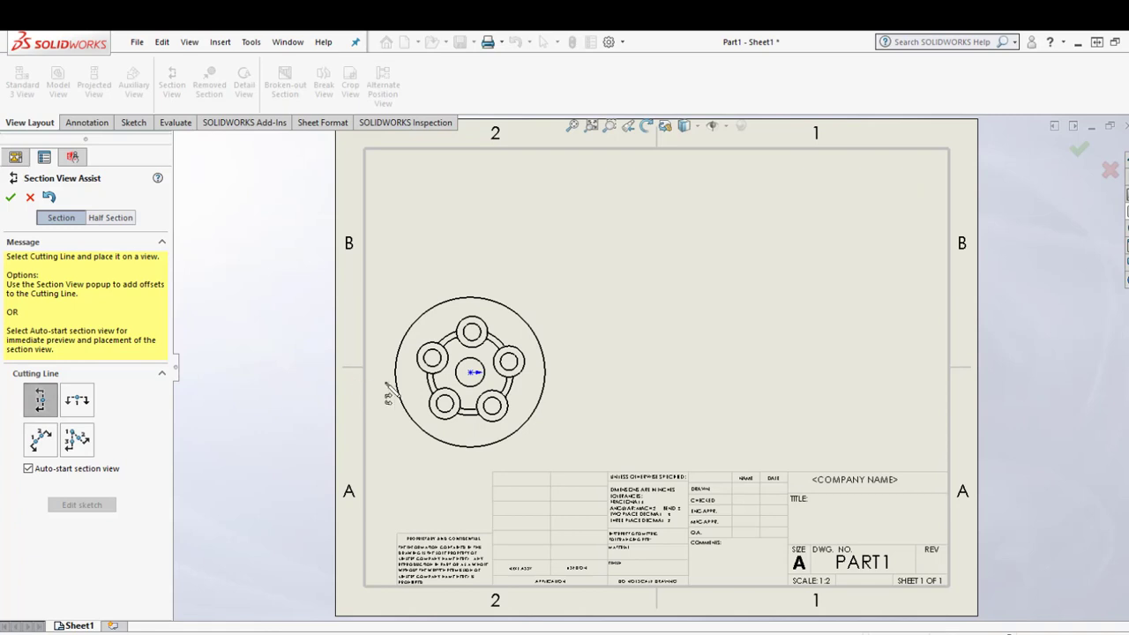
left_click(472, 373)
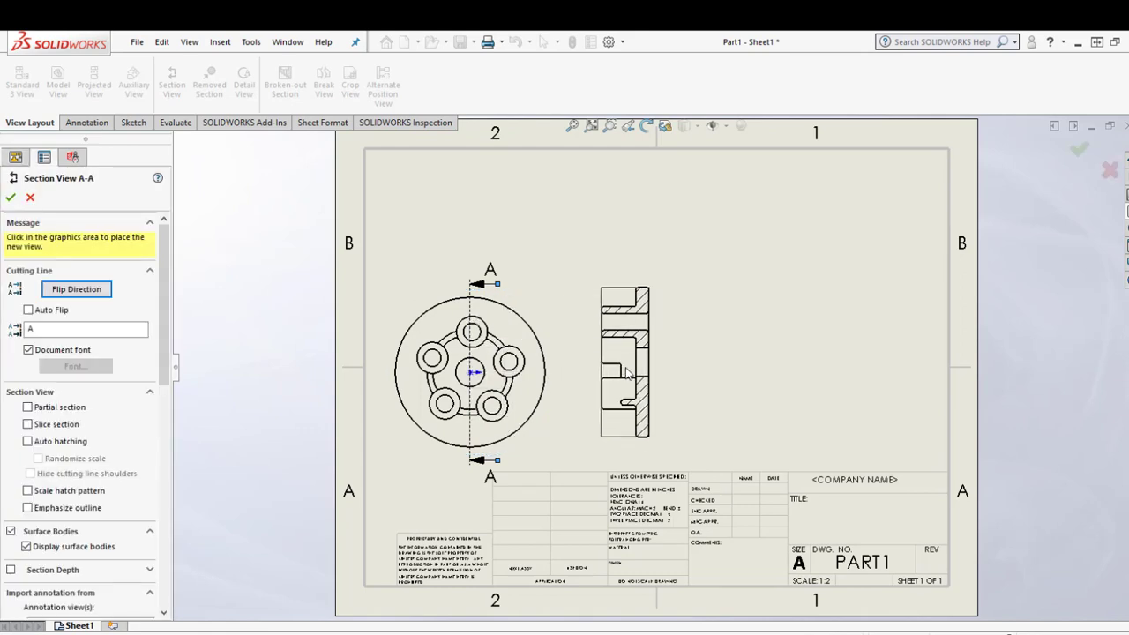
left_click(628, 379)
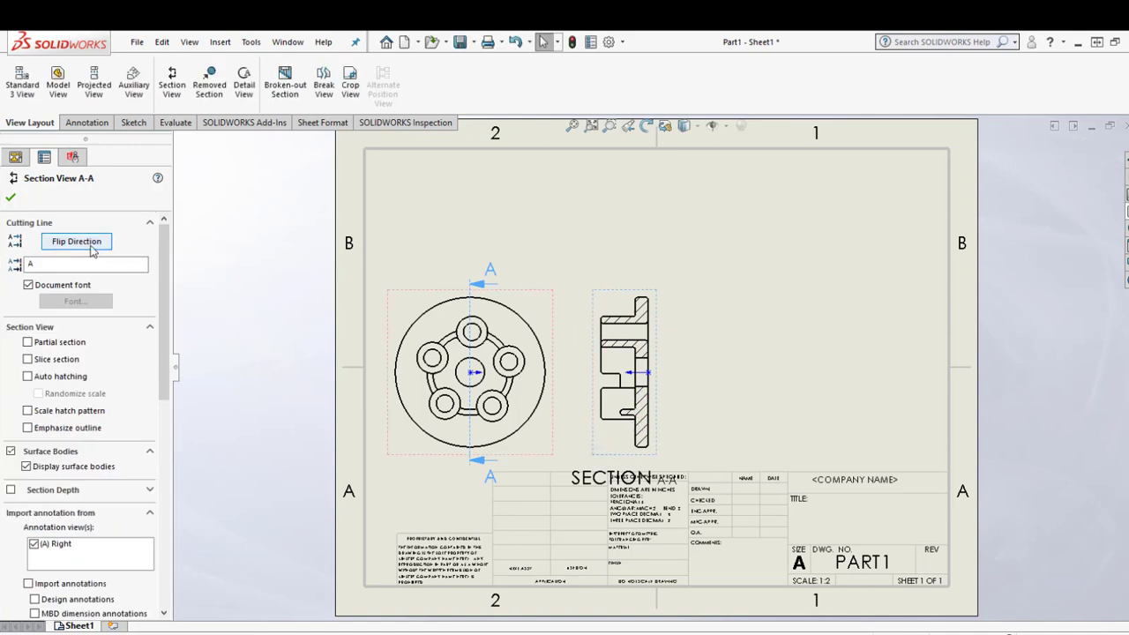
left_click(92, 251)
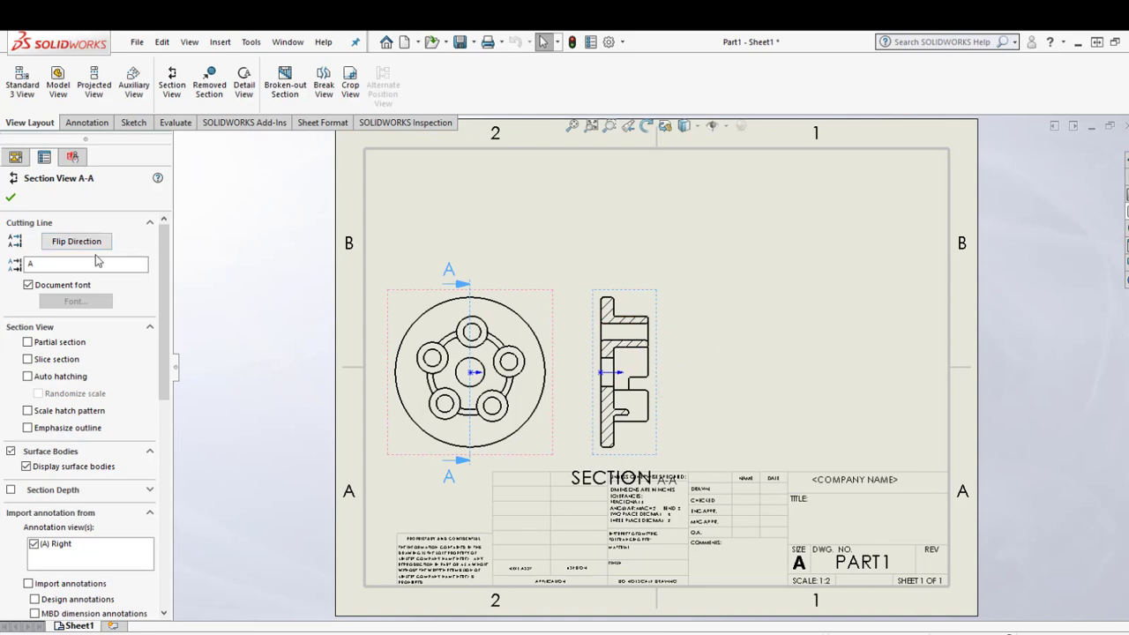
left_click(82, 246)
left_click(82, 245)
left_click(827, 408)
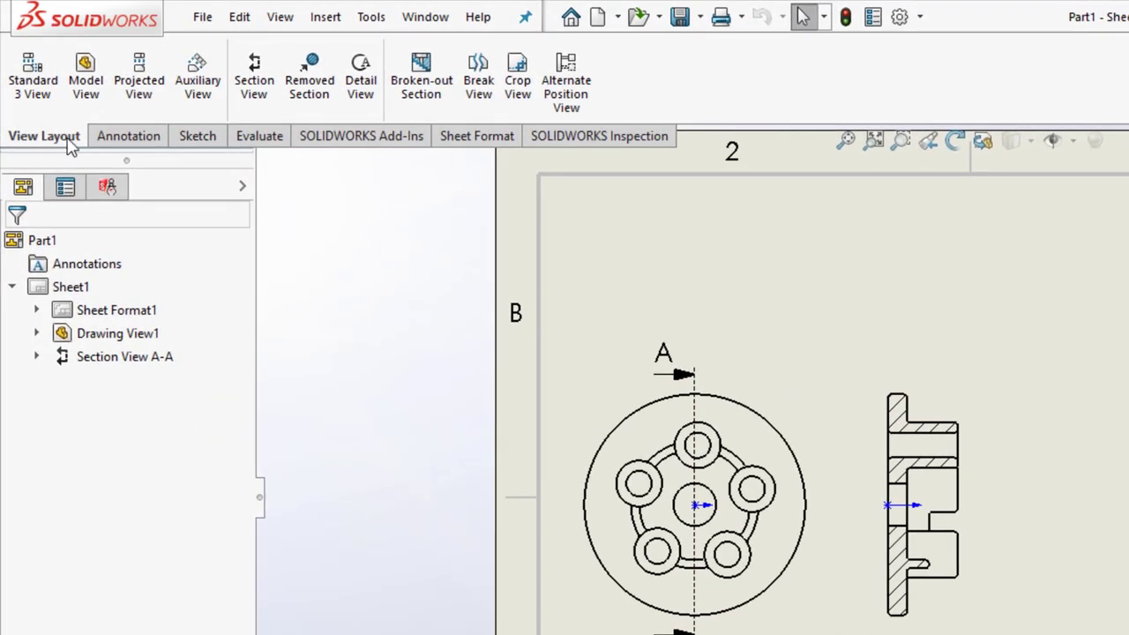
- Circle the upper portion of section A-A and place 1:1 Detail C to its right
left_click(364, 78)
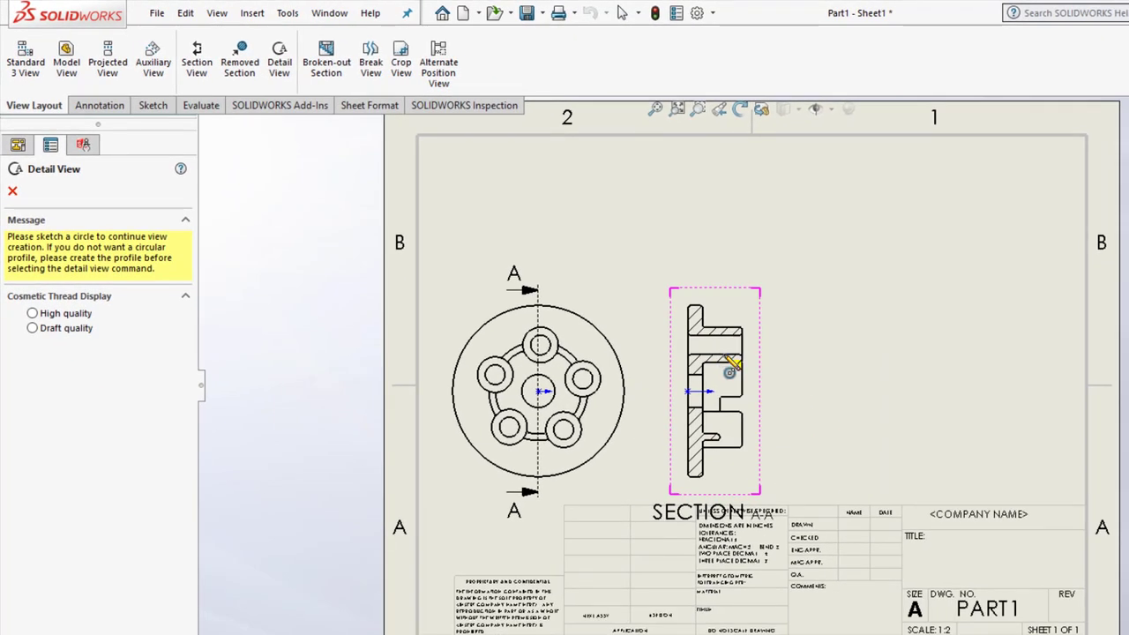
left_click(713, 344)
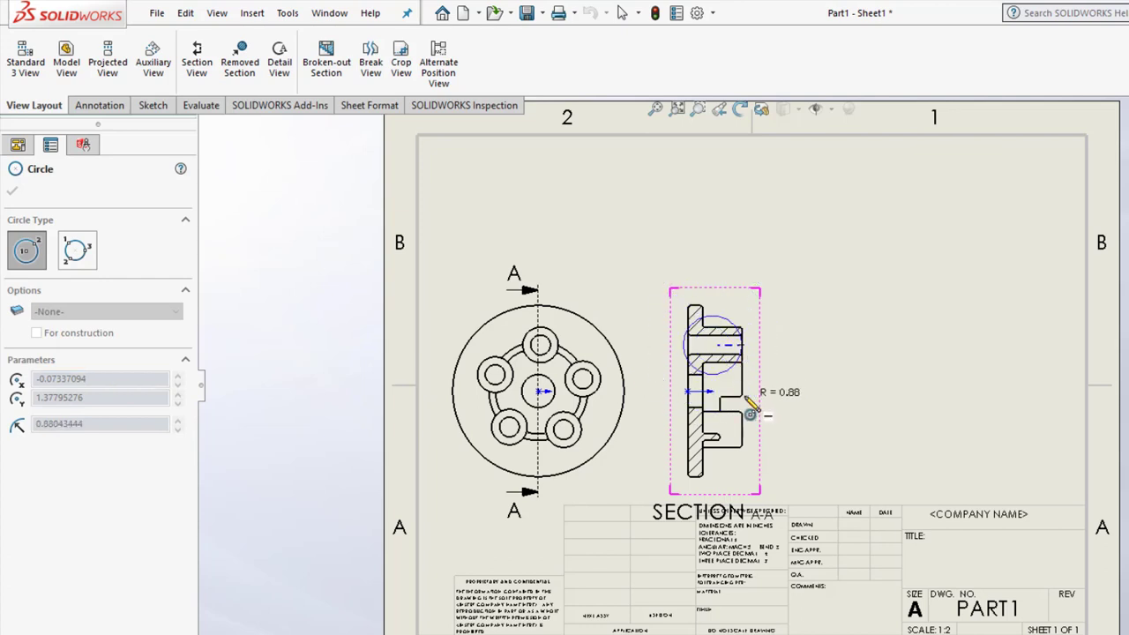
left_click(763, 395)
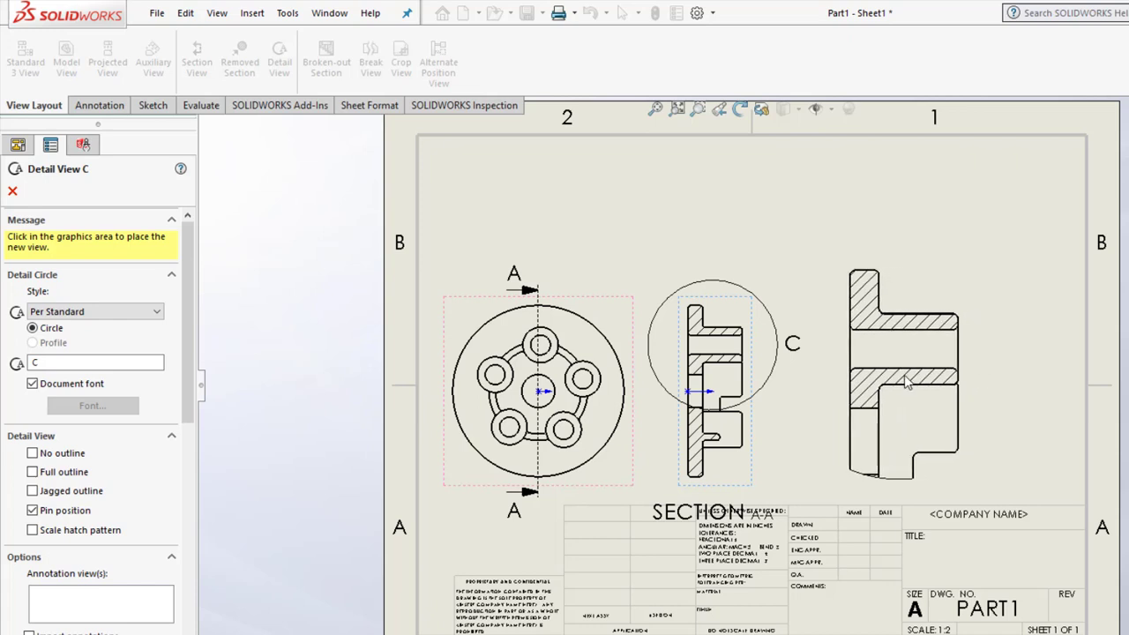
left_click(1025, 383)
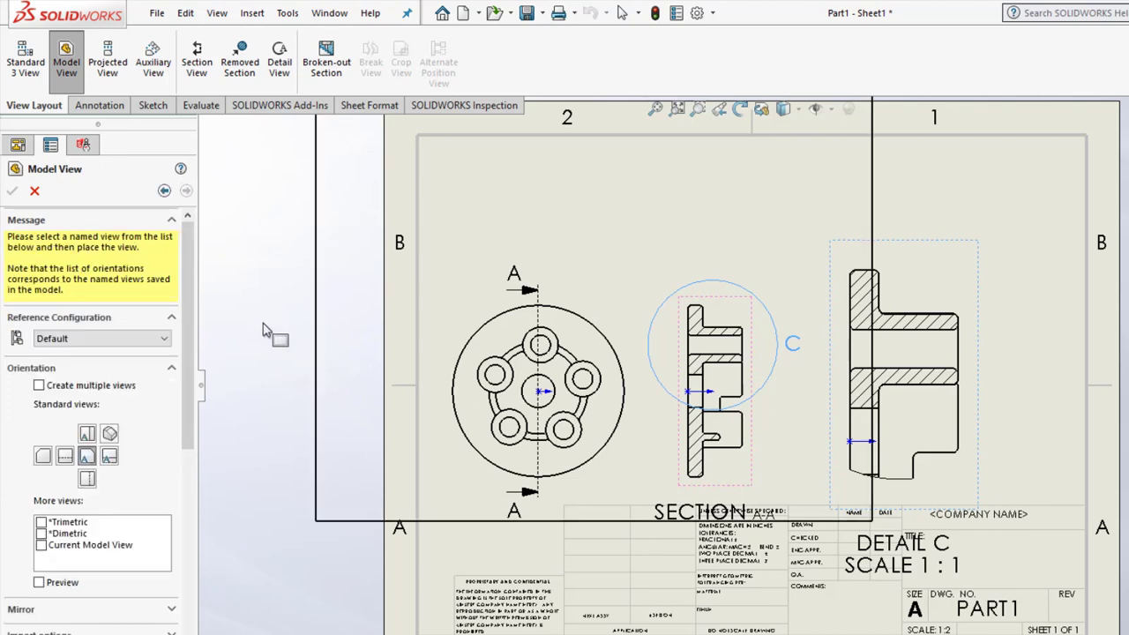
- Place a Shaded With Edges isometric view above the top view and nudge the SECTION A-A label up
left_click(110, 434)
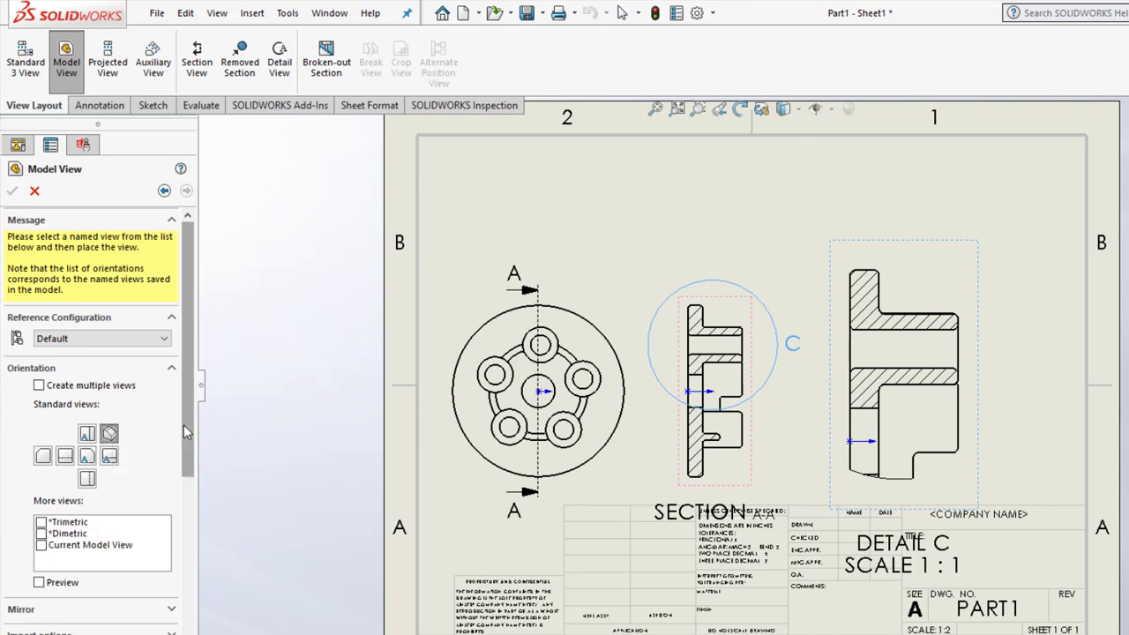
mouse_move(183, 424)
left_mouse_down()
mouse_move(194, 567)
mouse_move(134, 570)
left_mouse_up()
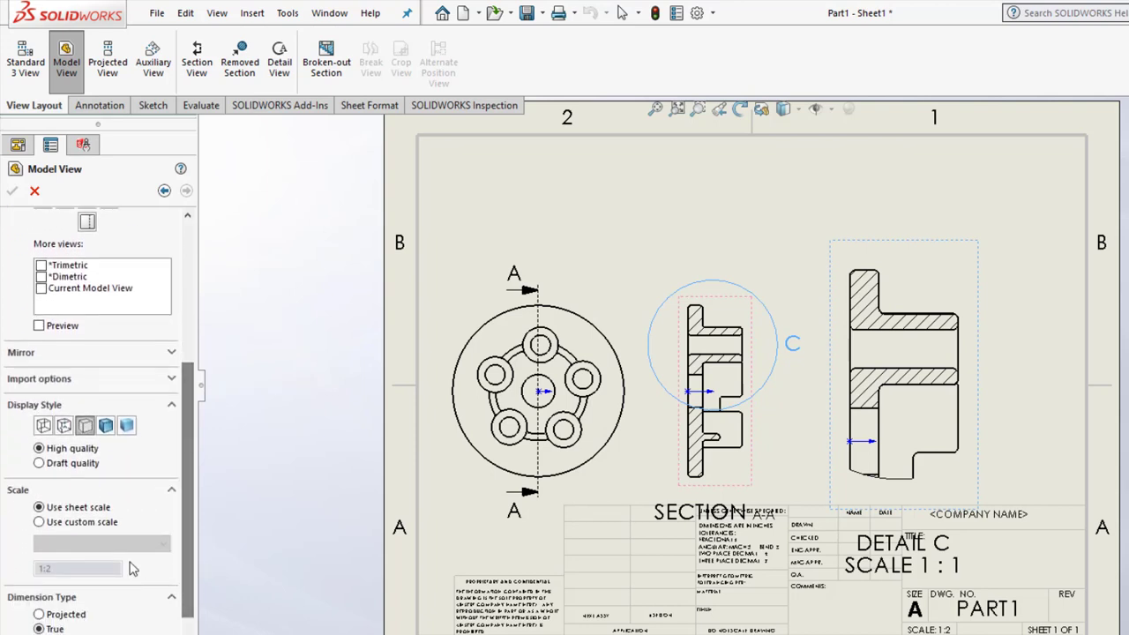
left_click(87, 426)
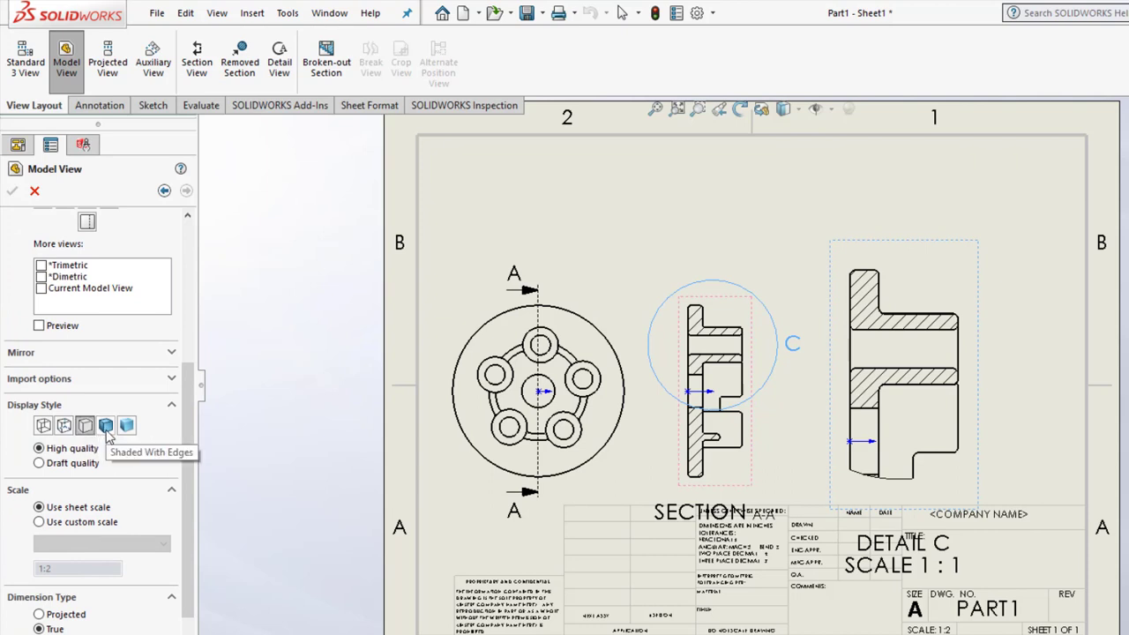
left_click(106, 429)
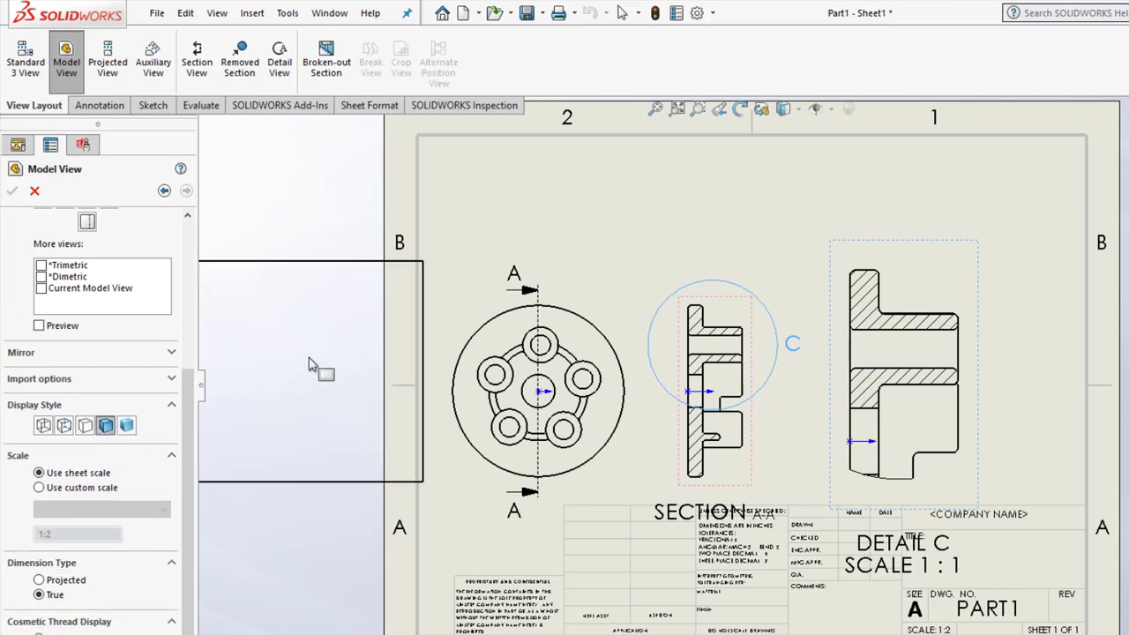
left_click(607, 229)
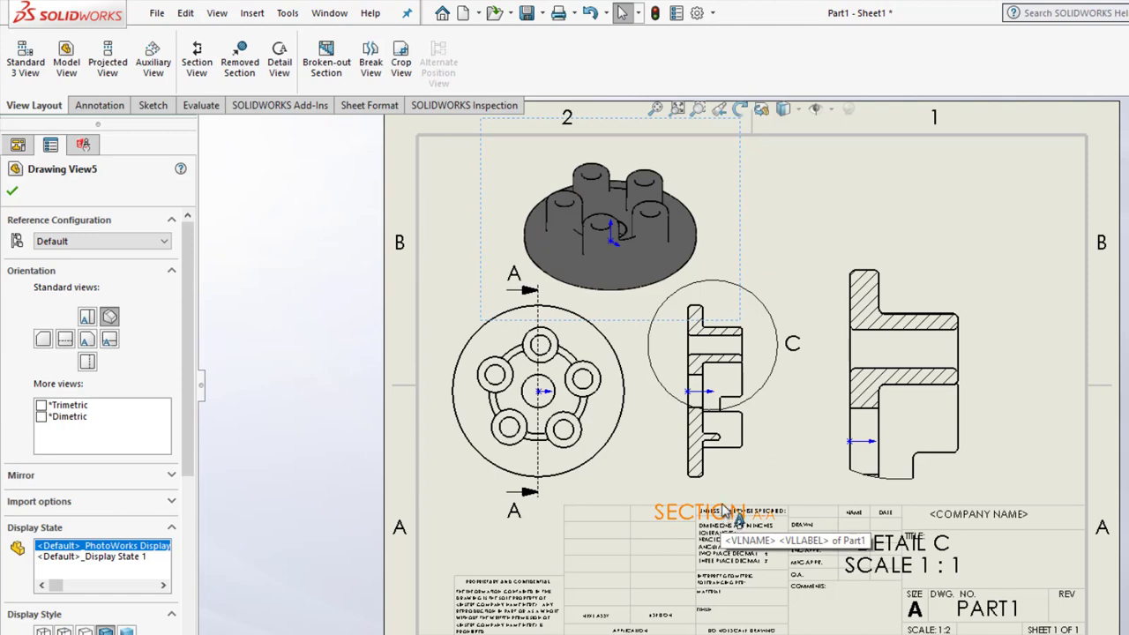
left_click_drag(725, 516, 726, 498)
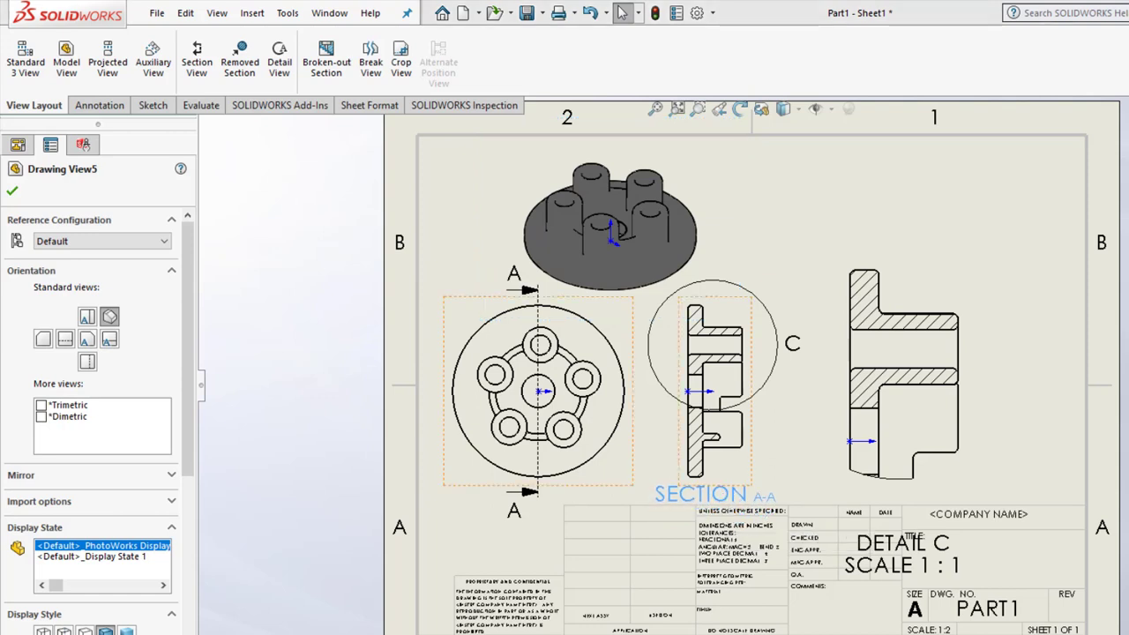
- Add propagated center marks to all five boss holes on the bolt circle in the top view
left_click(13, 196)
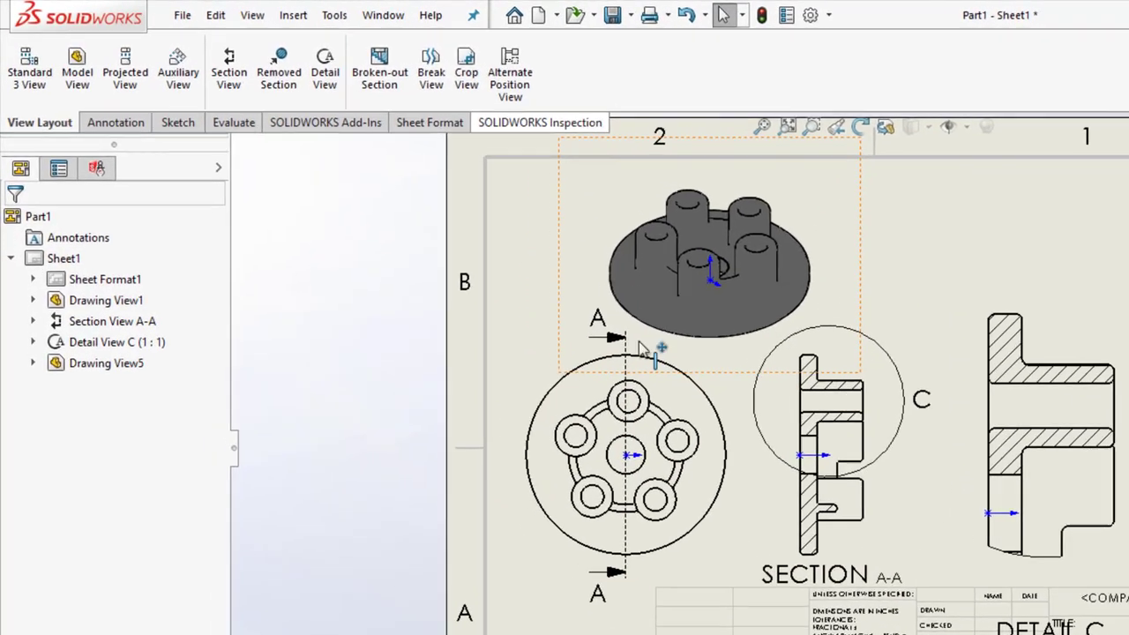
left_click(137, 133)
left_click(847, 53)
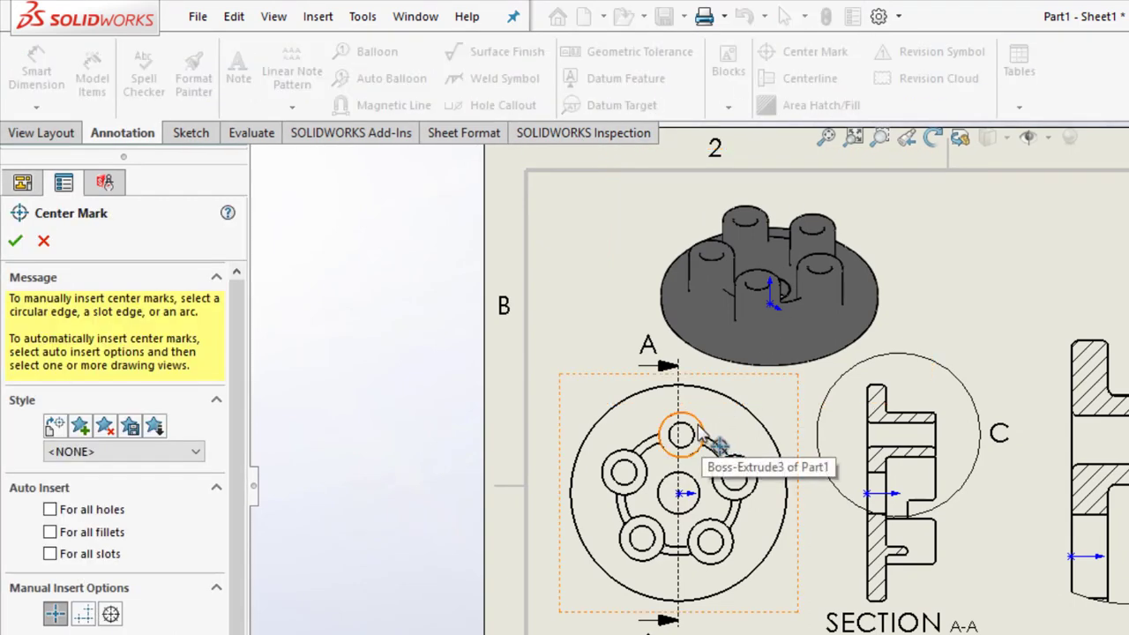
left_click(704, 429)
left_click(422, 369)
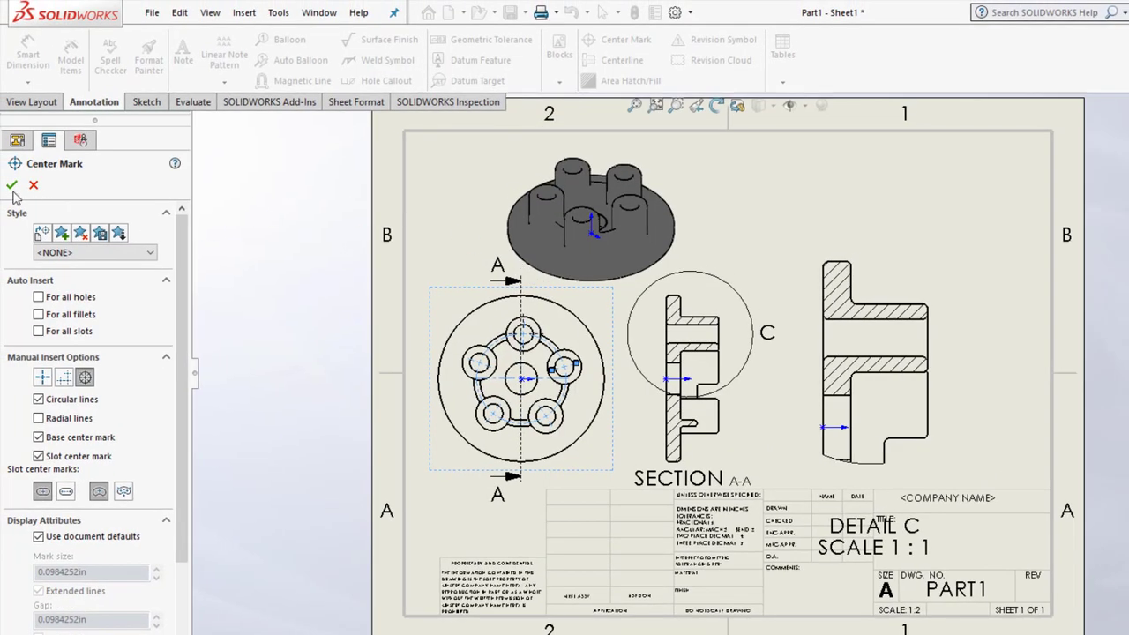
left_click(12, 185)
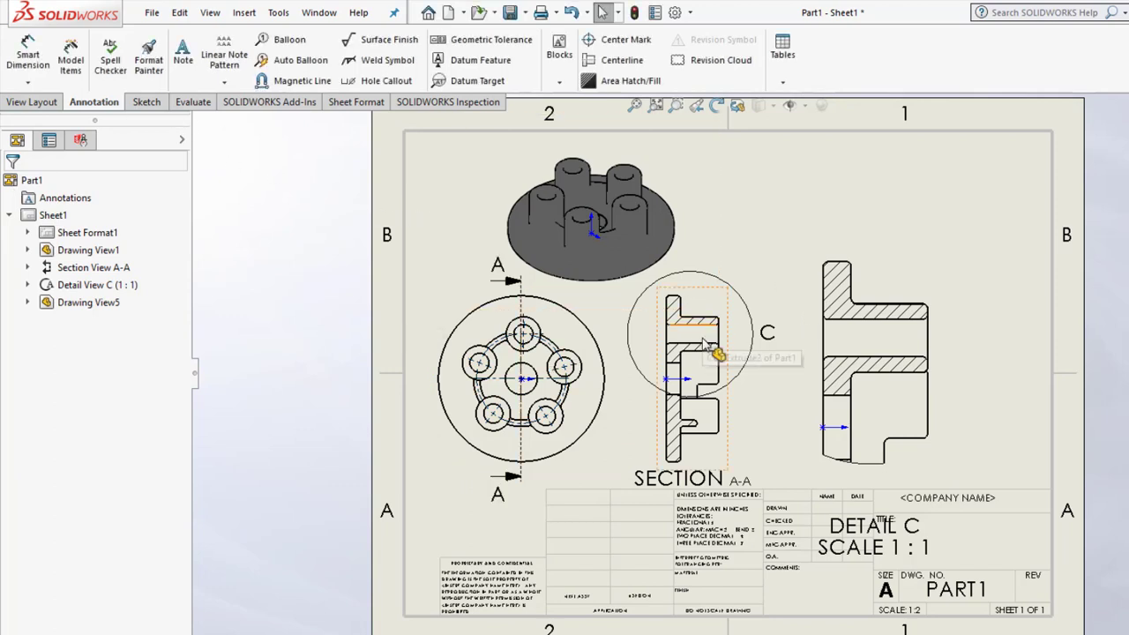
left_click(618, 60)
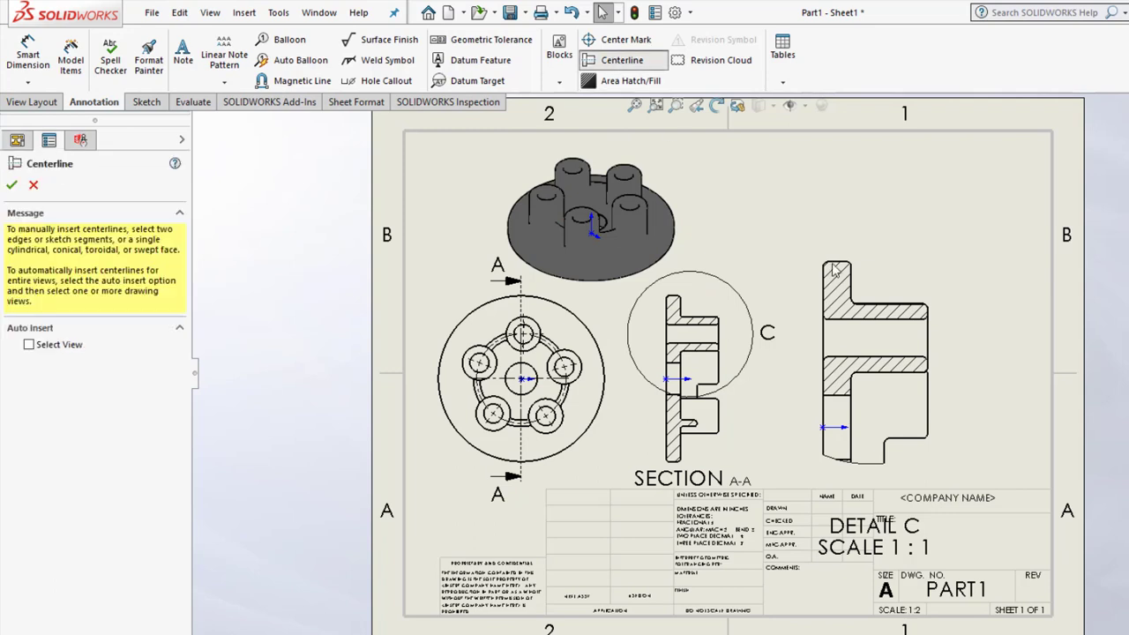
- Add centerlines through the hole in section A-A and in Detail C
left_click(710, 343)
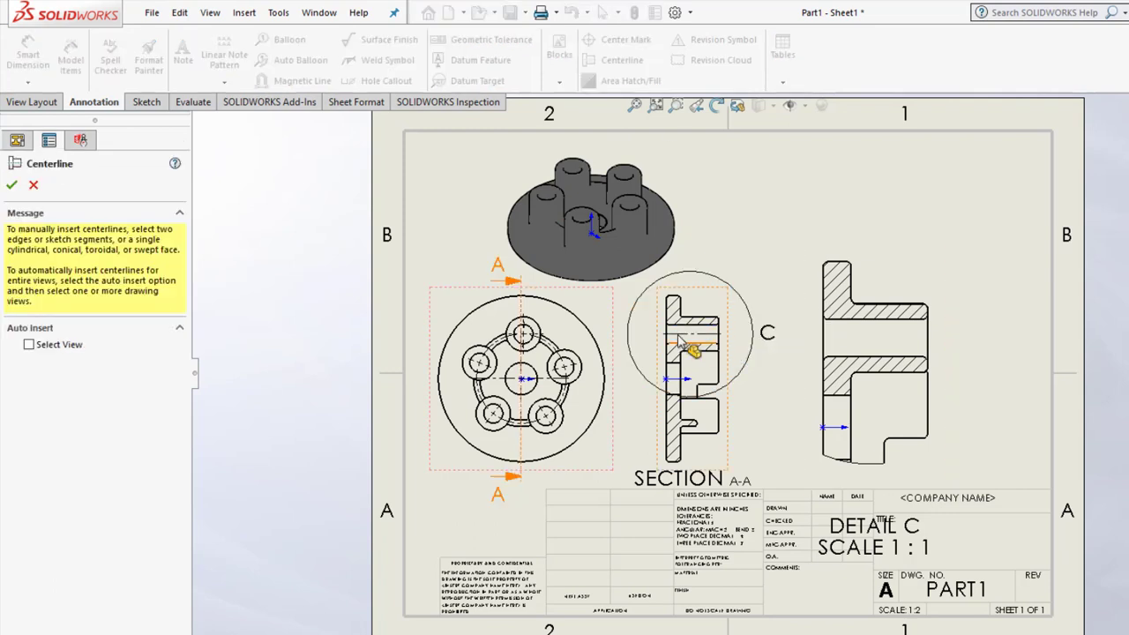
left_click(874, 320)
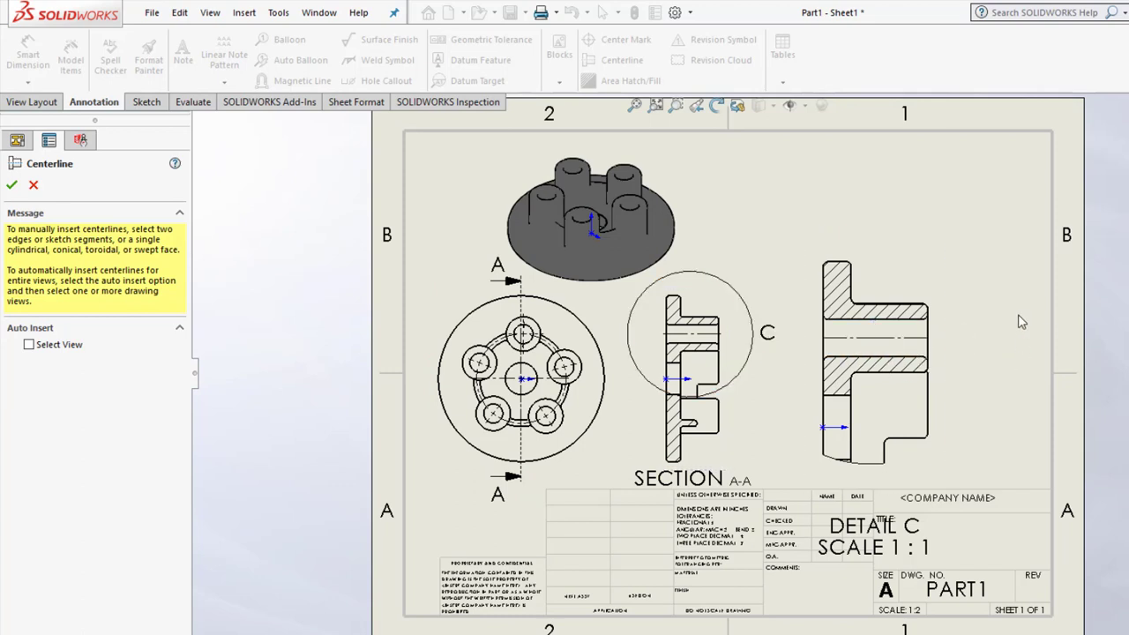
key("Escape")
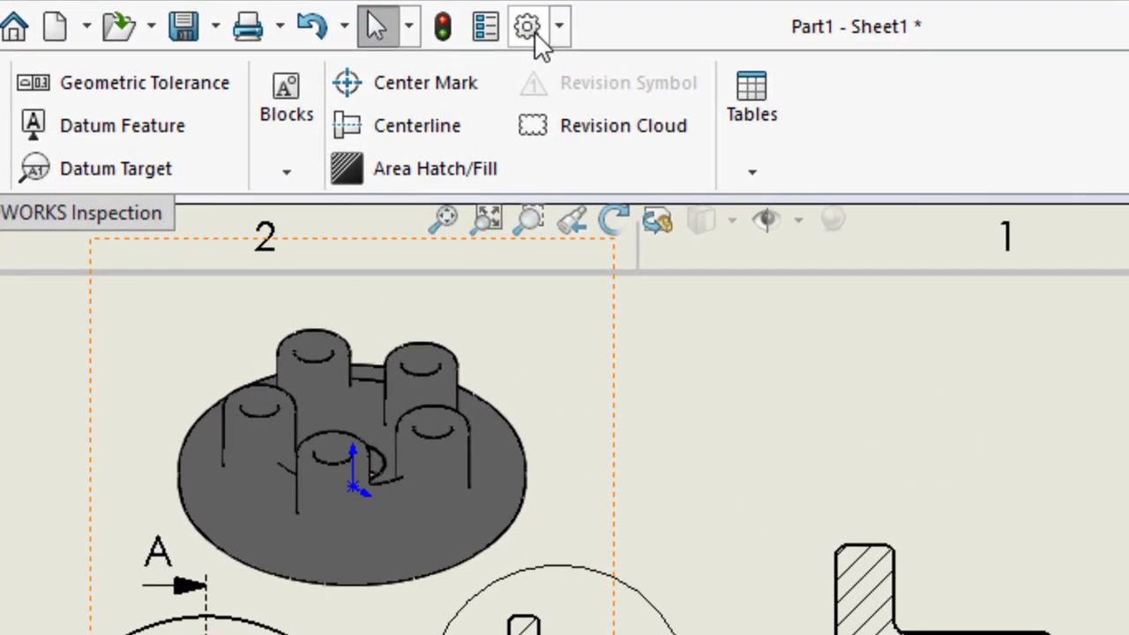
- In Document Properties > Units, switch the drawing's unit system to MMGS (millimetre, gram, second)
left_click(528, 26)
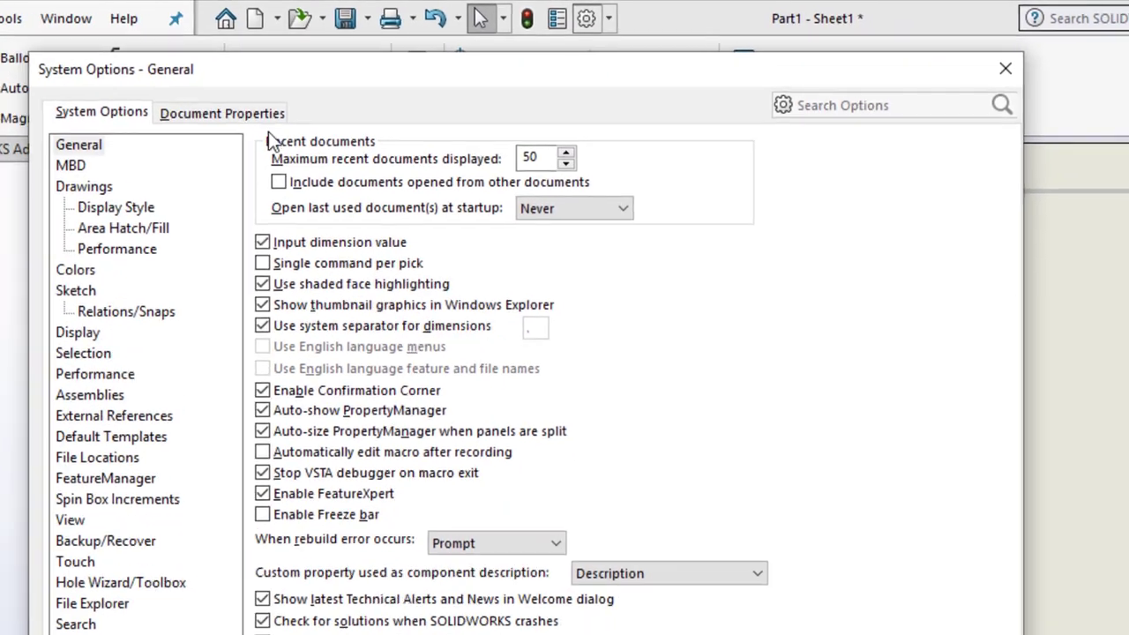
left_click(256, 110)
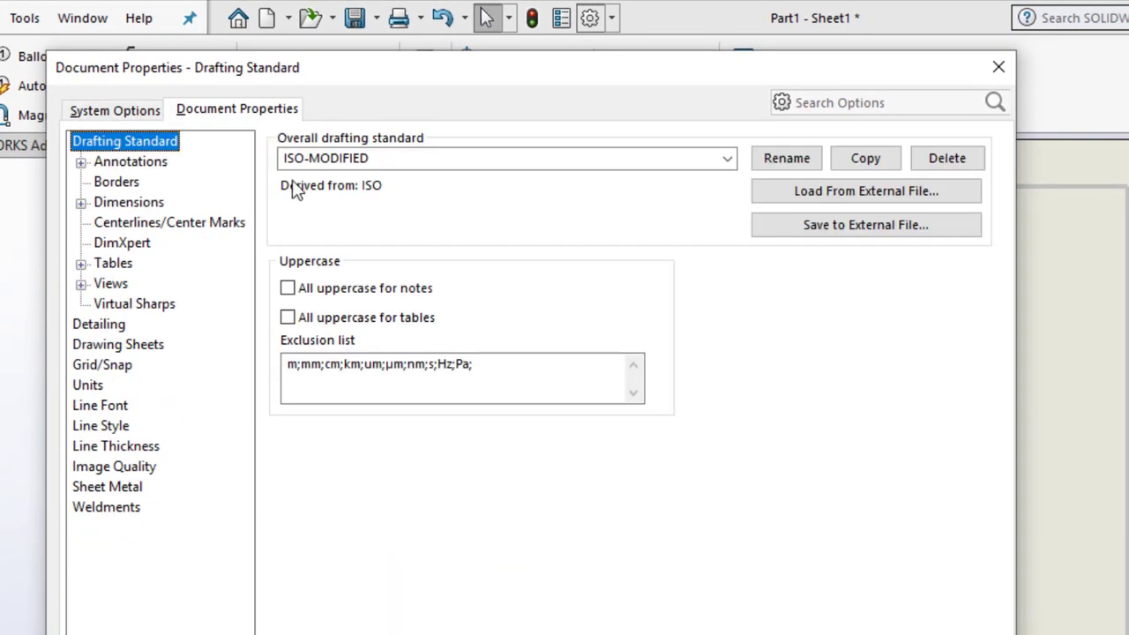
left_click(88, 386)
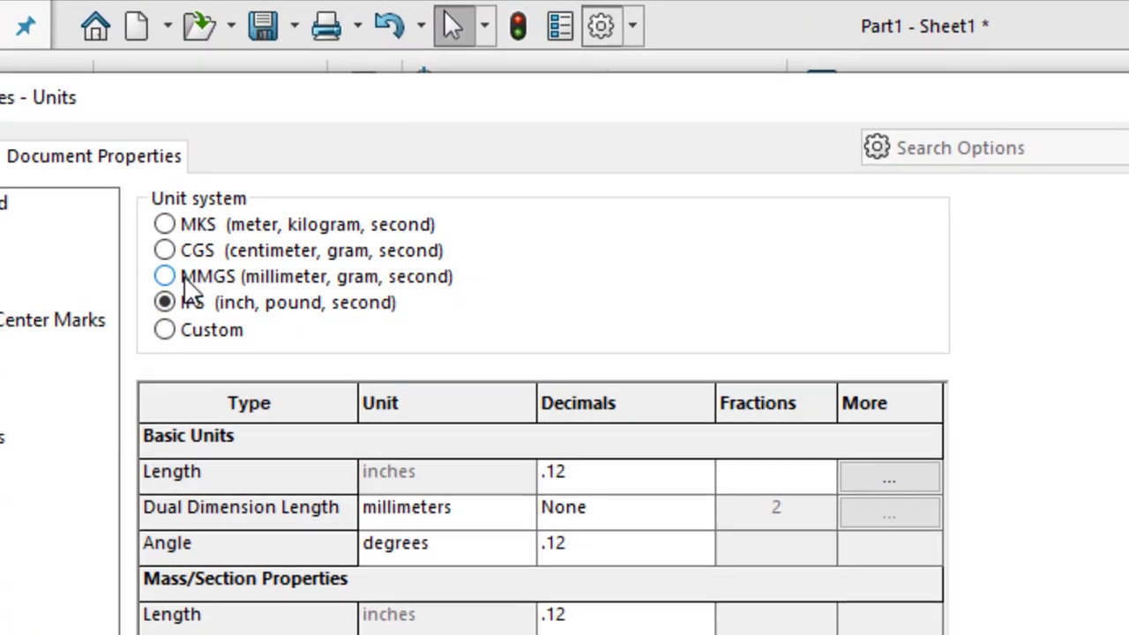
left_click(172, 275)
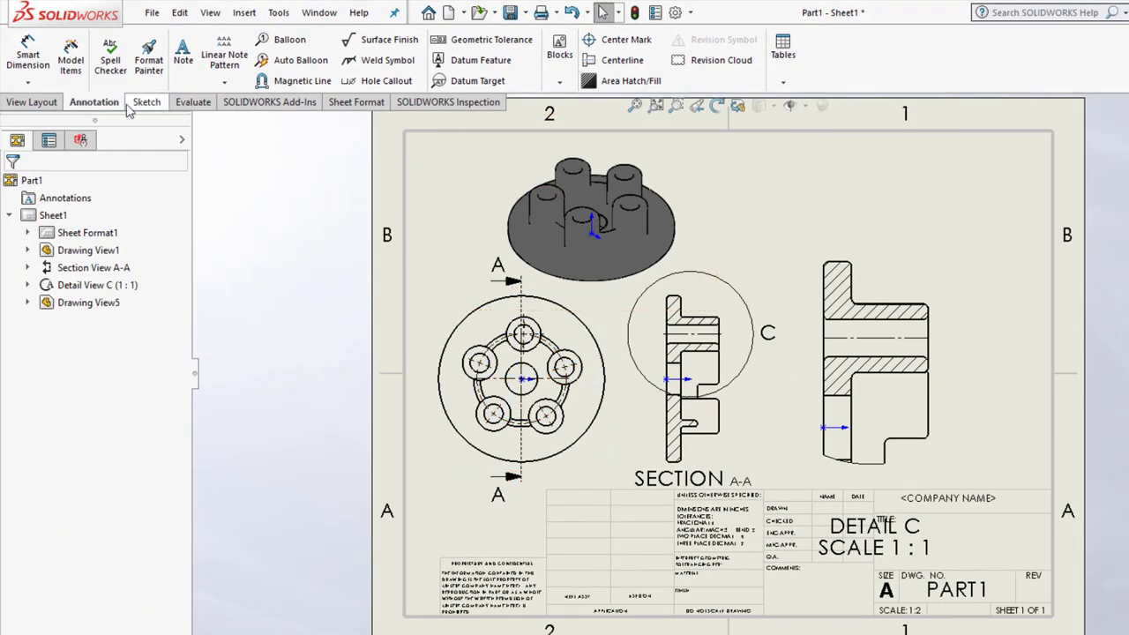
- Add Smart Dimensions Ø27.00, Ø25.00, Ø130.00 and R35.04 to the top view's circles
left_click(32, 58)
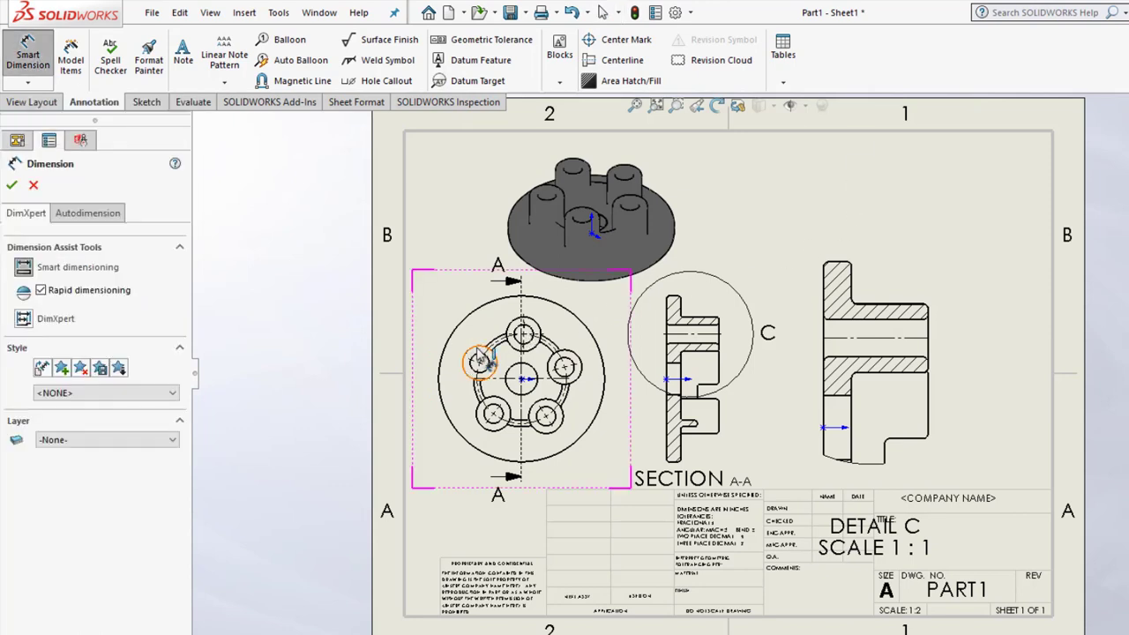
left_click(468, 352)
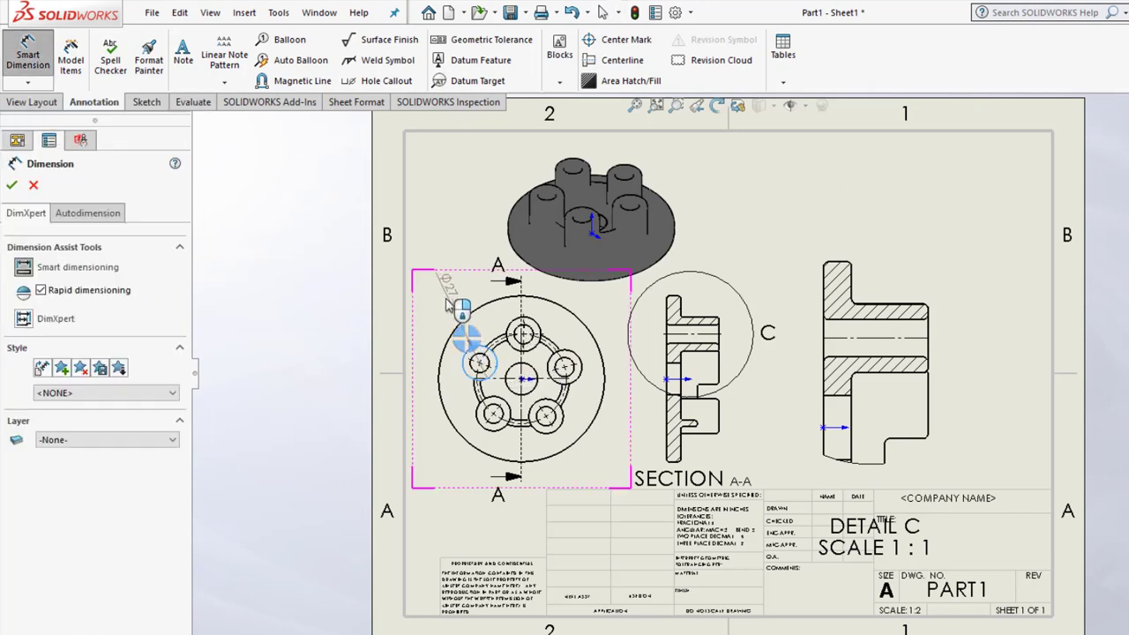
left_click(443, 304)
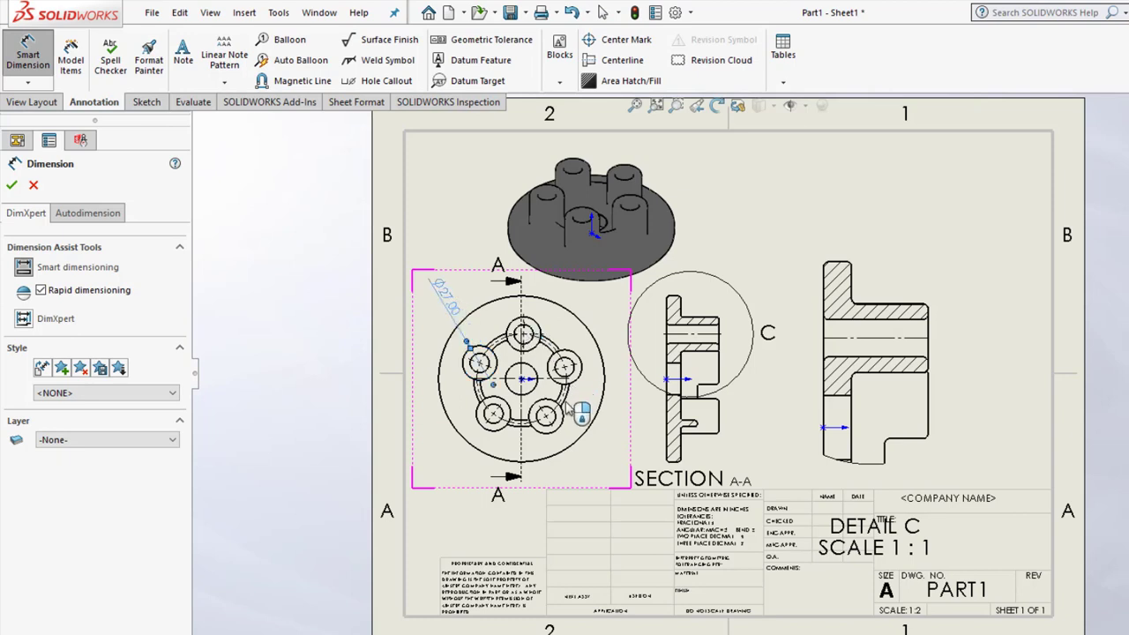
left_click(516, 393)
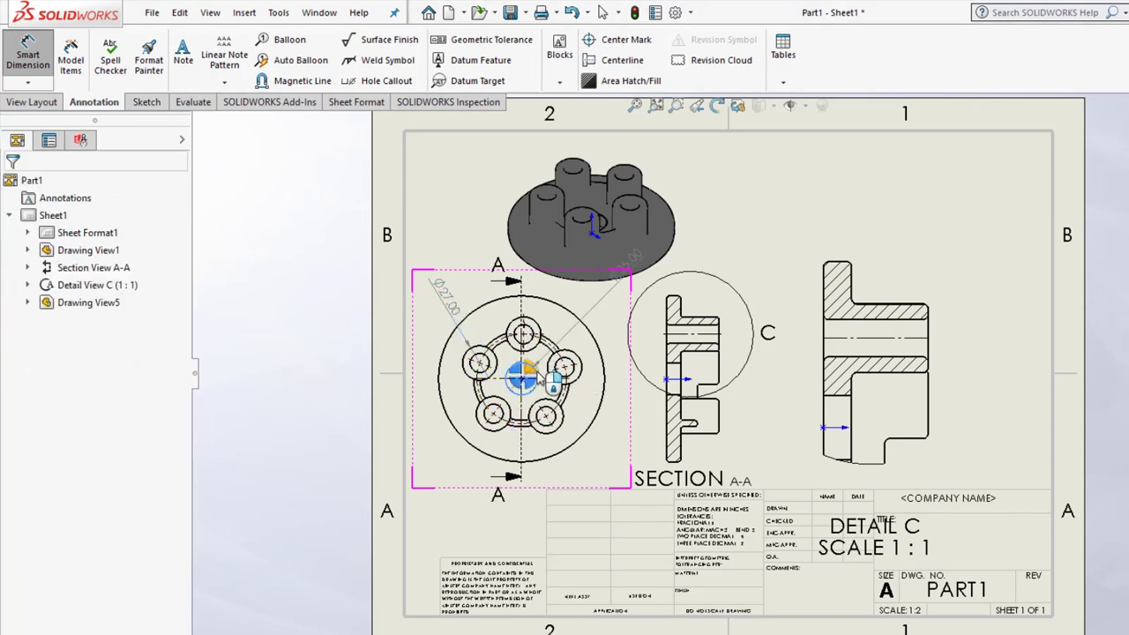
left_click(612, 466)
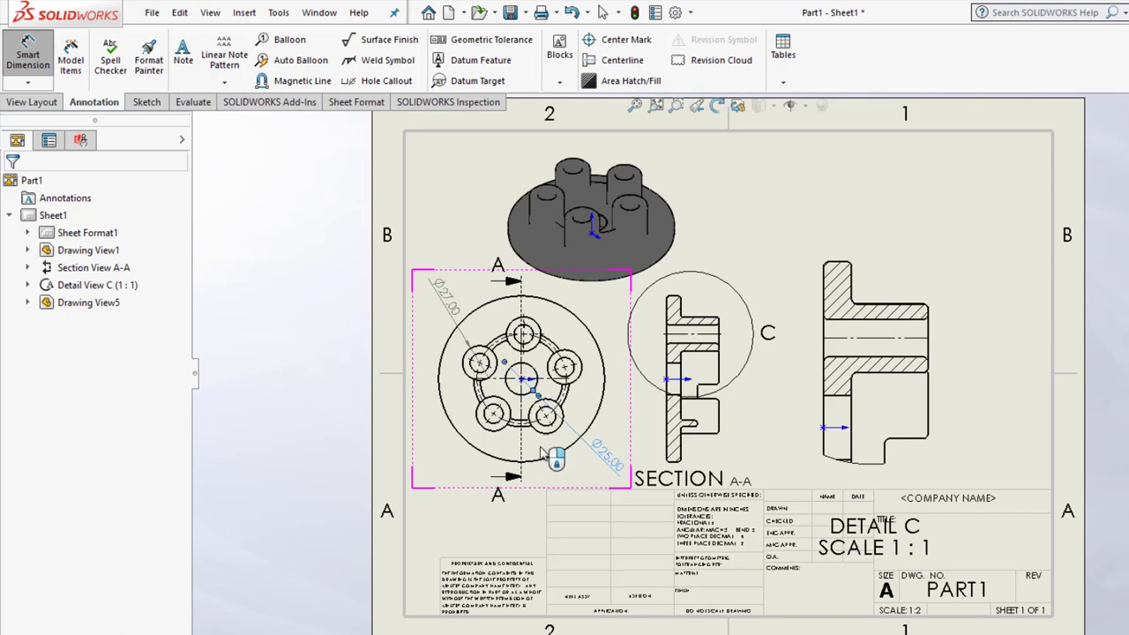
left_click(465, 445)
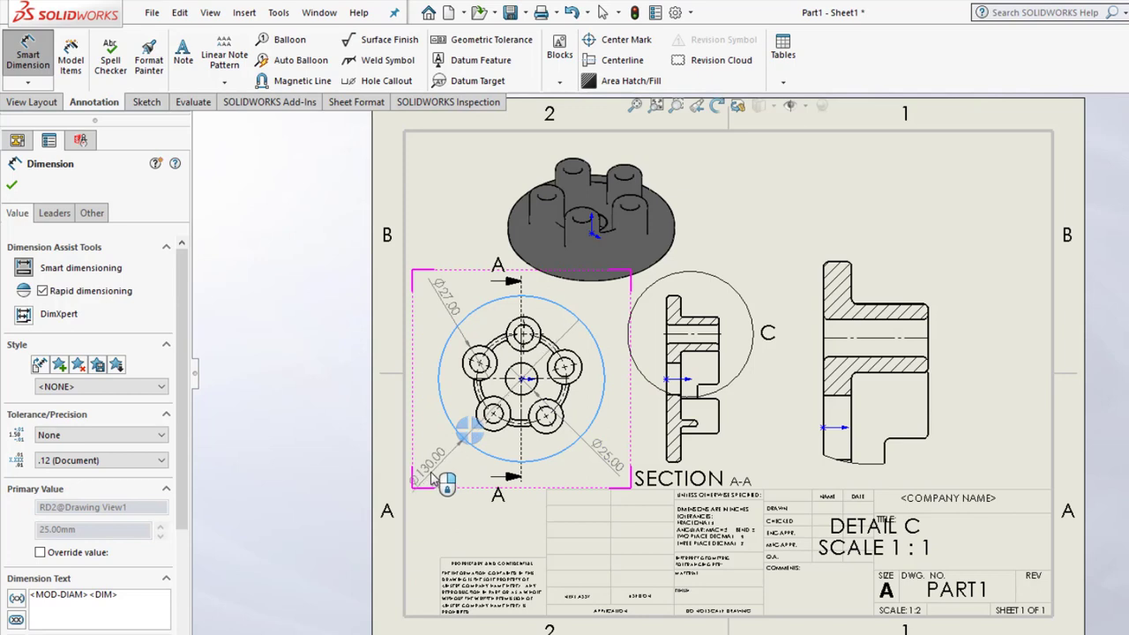
left_click(427, 463)
left_click(504, 431)
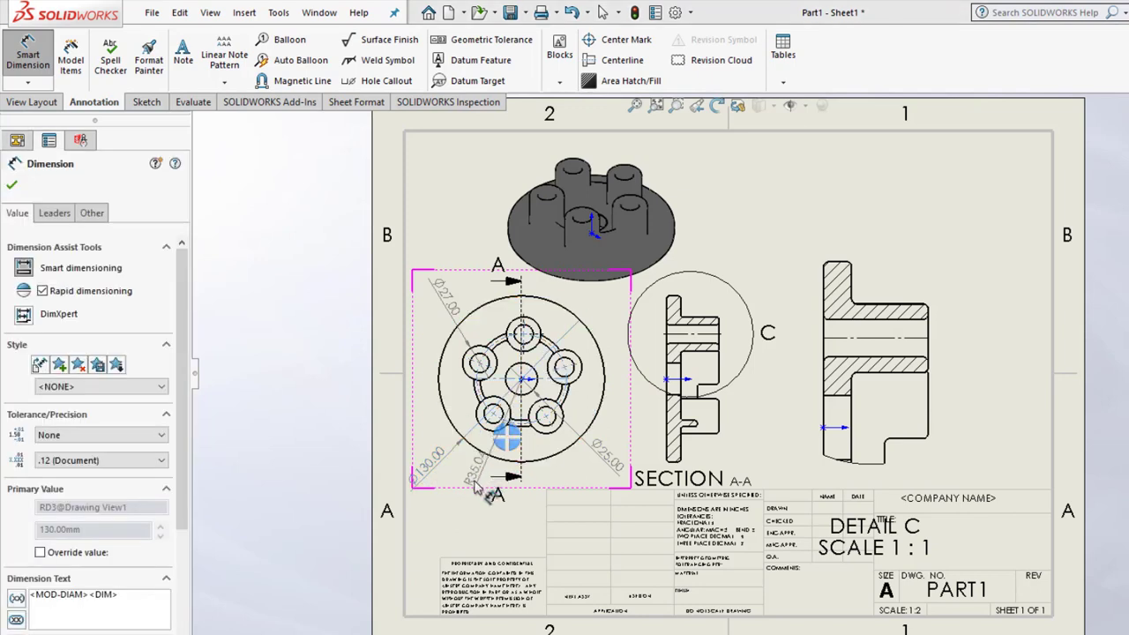
left_click(457, 511)
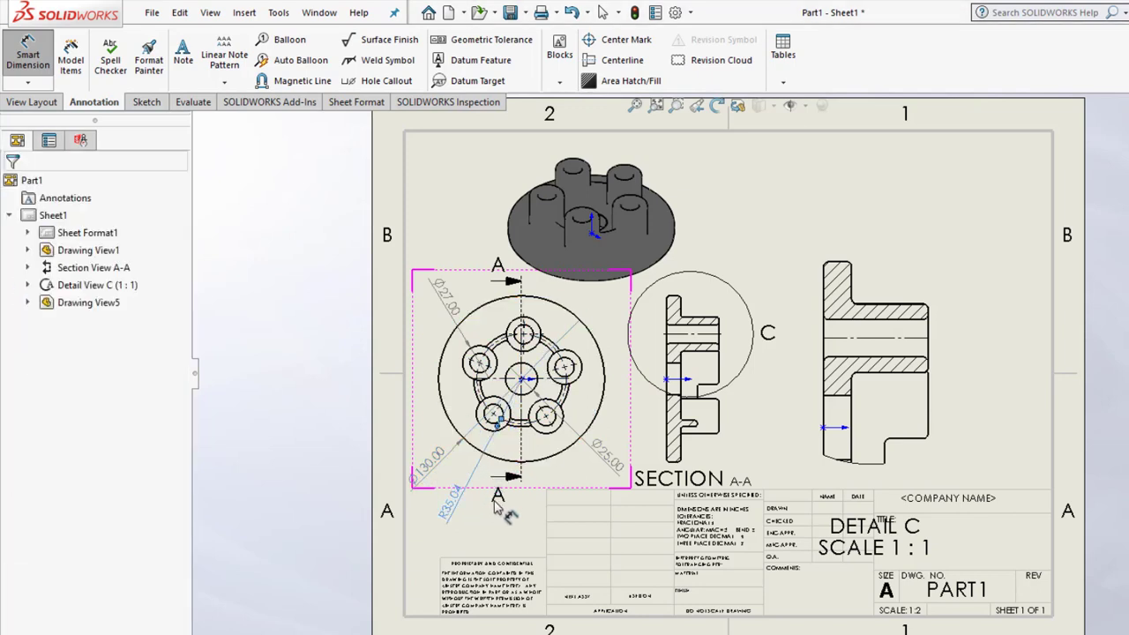
- Dimension detail C's left edge as 18.65 and its top flange as 11.00
left_click(824, 292)
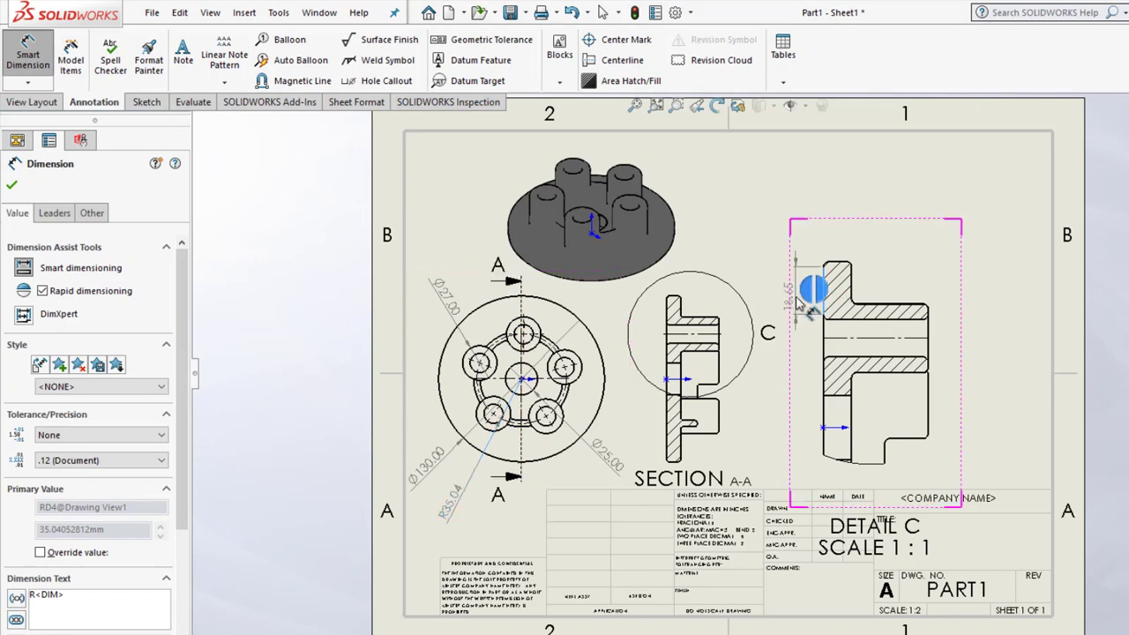
left_click(796, 296)
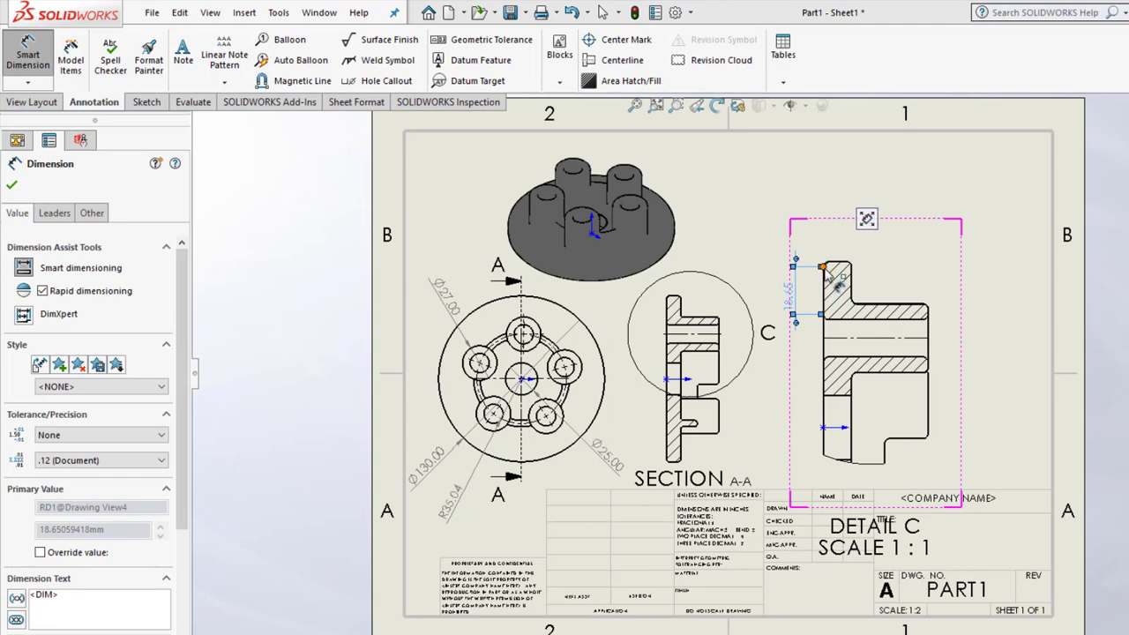
left_click(825, 269)
left_click(853, 267)
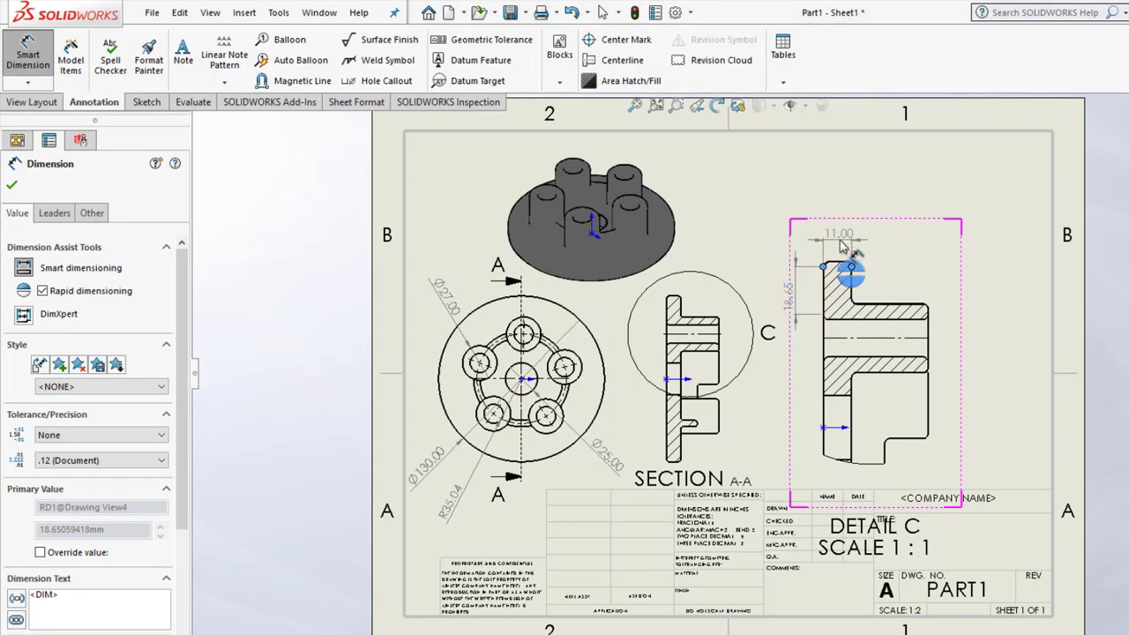
left_click(842, 227)
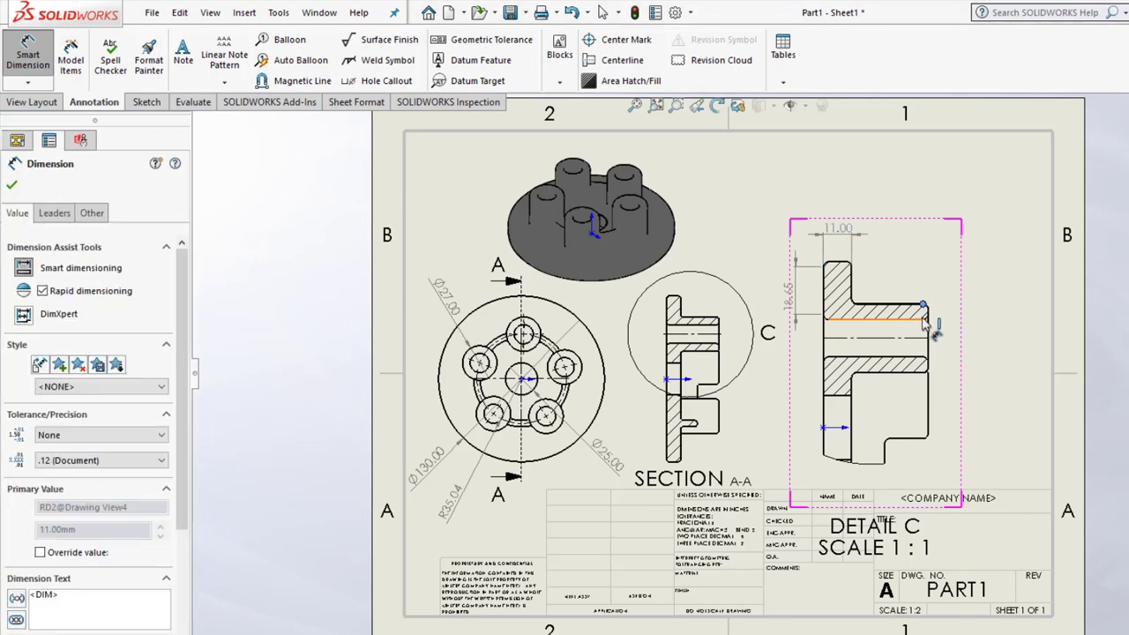
- Add the 6.09 step, 14.62 bore and 65.29 overall height dimensions on detail C's right side
left_click(923, 309)
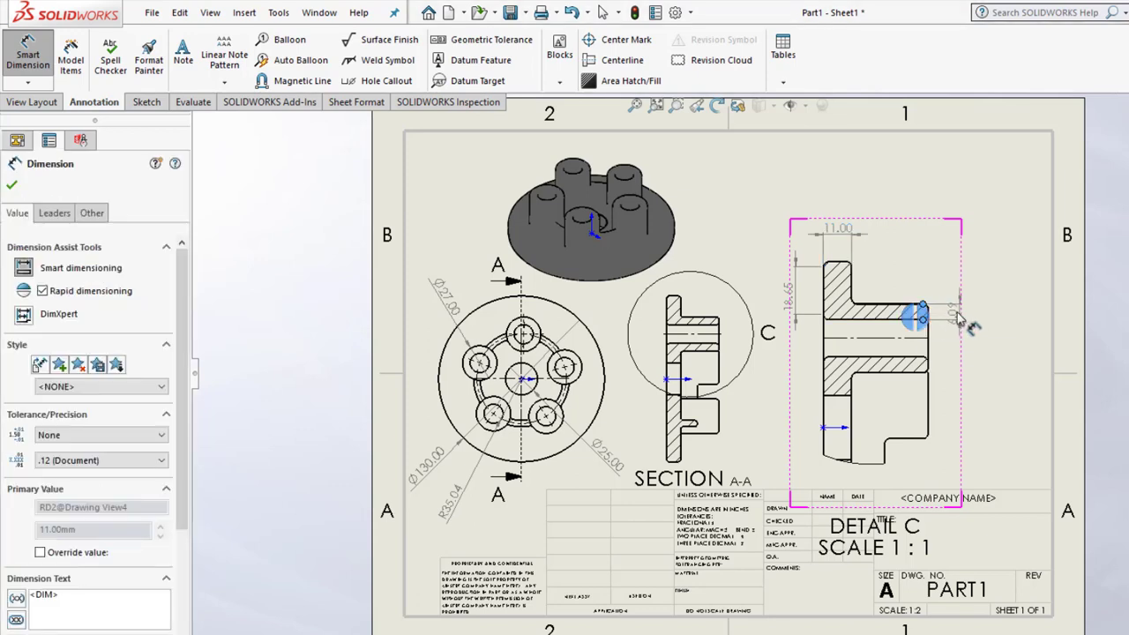
left_click(954, 299)
left_click(924, 358)
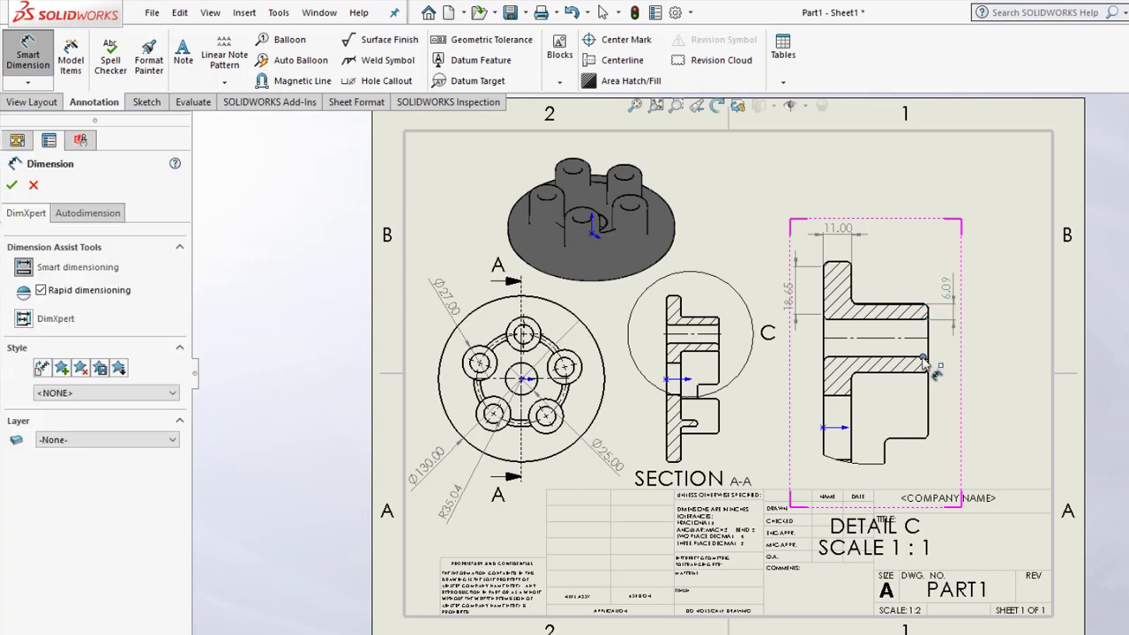
left_click(924, 324)
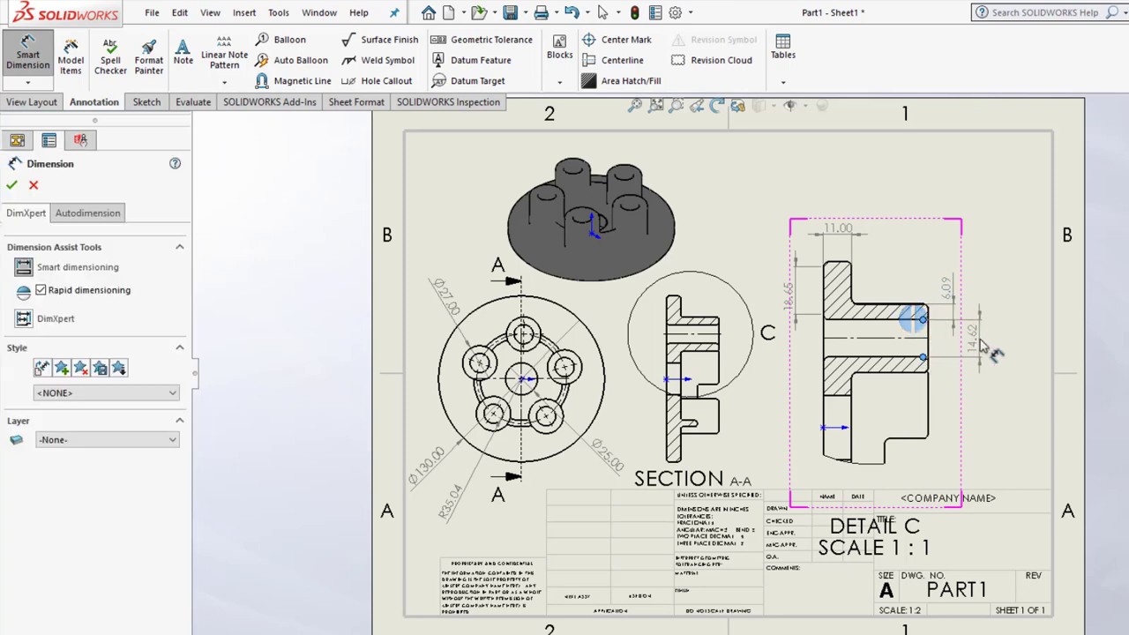
left_click(981, 349)
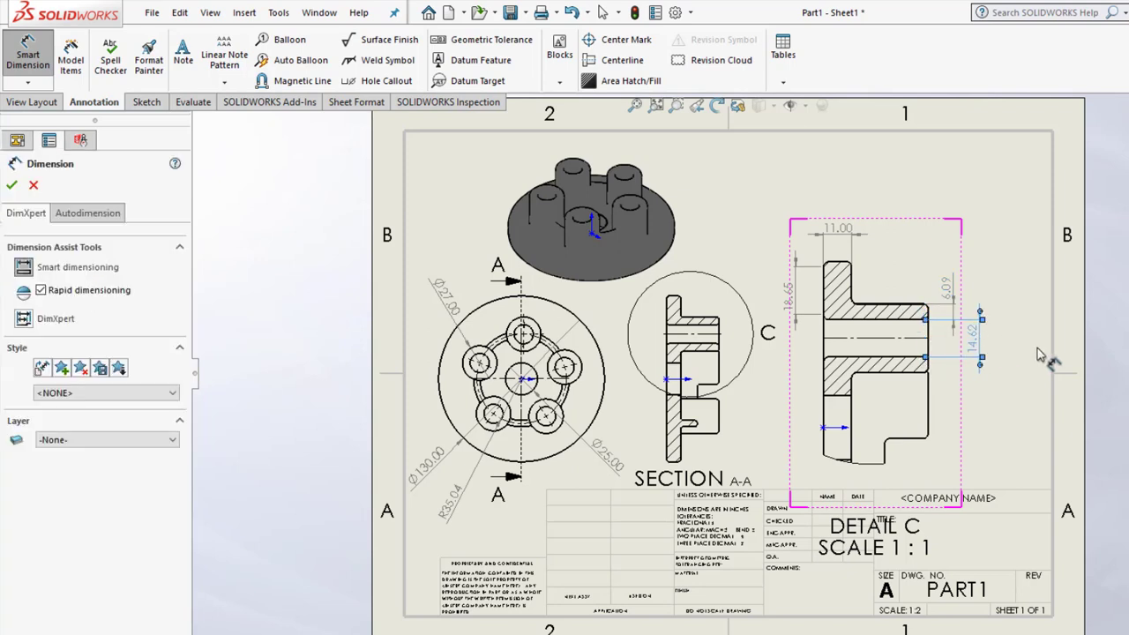
left_click(822, 429)
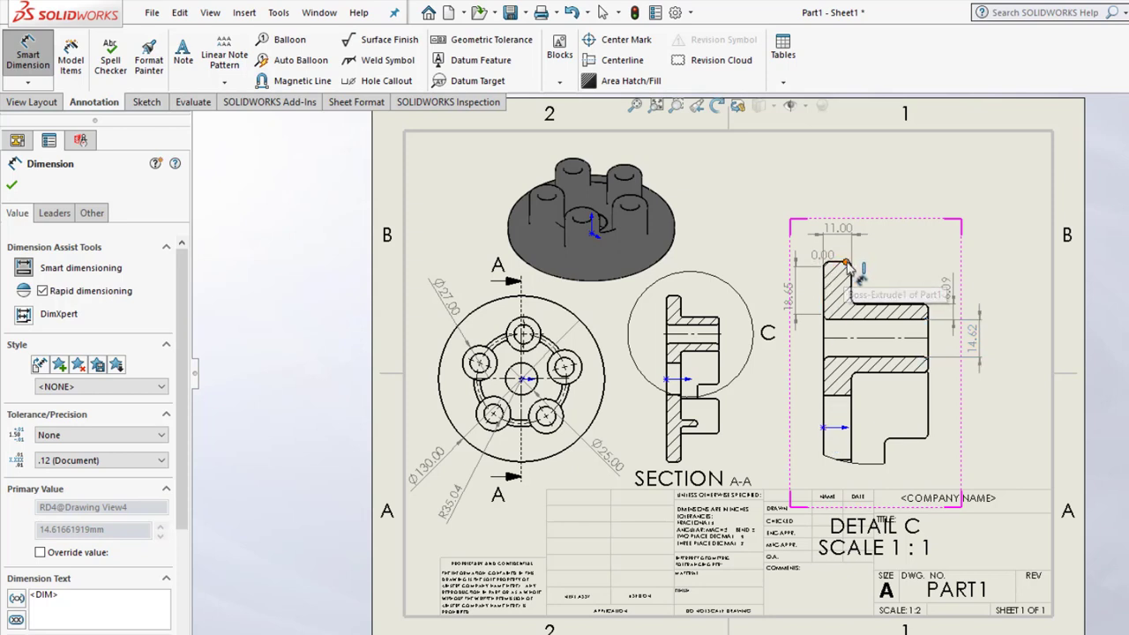
left_click(848, 263)
left_click(1009, 335)
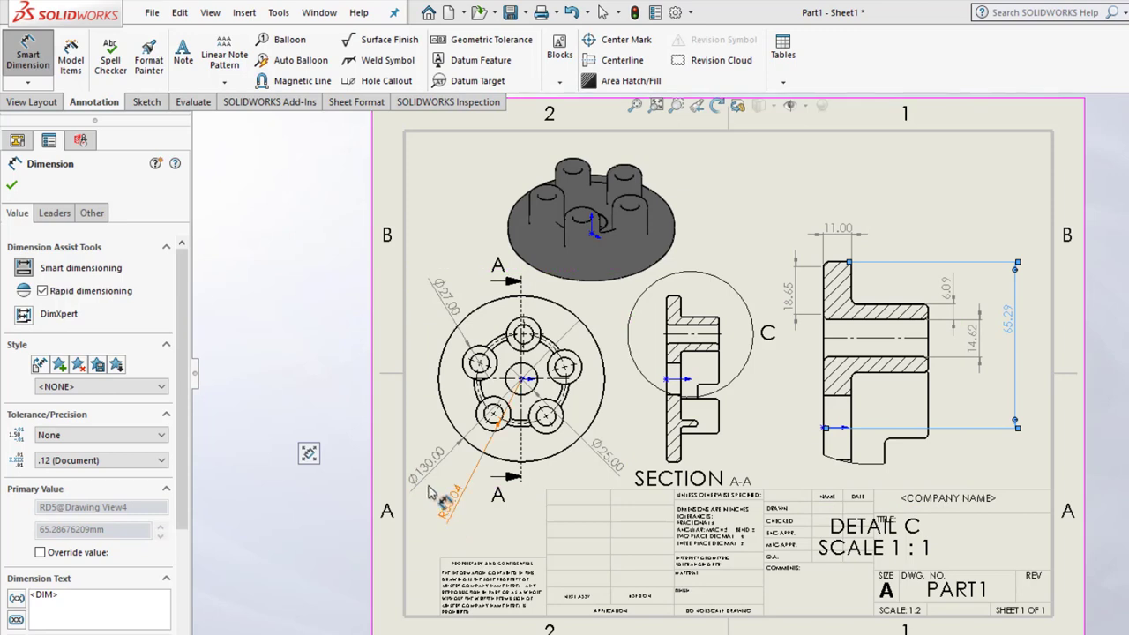
- Append through-all text to the Ø130.00 dimension and THRU to the R35.04 dimension
left_click(424, 485)
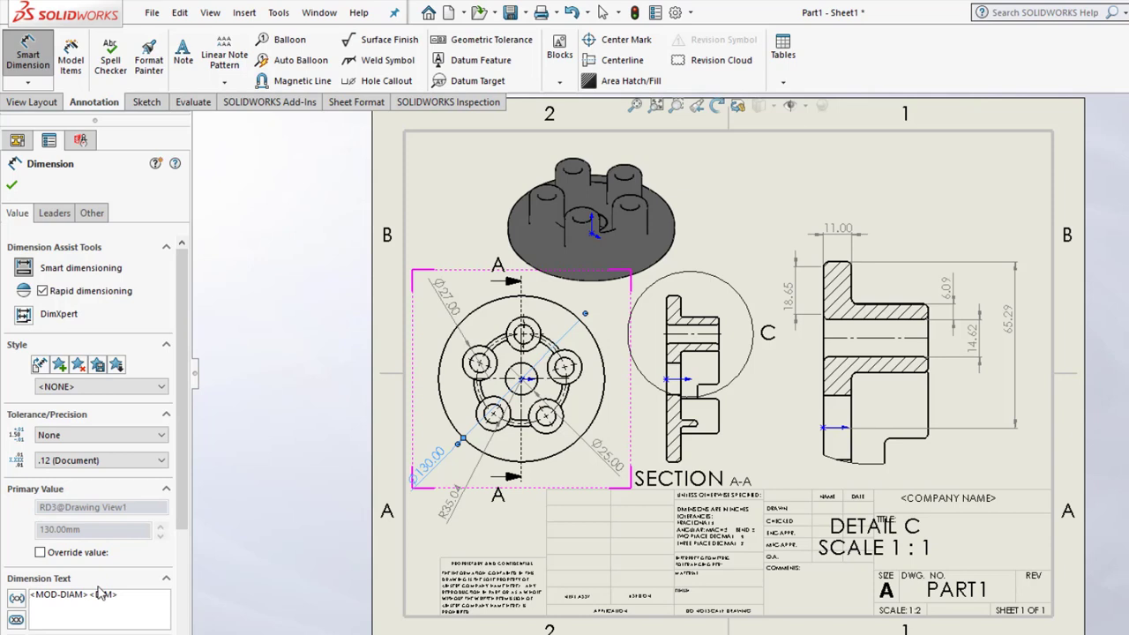
type("THr")
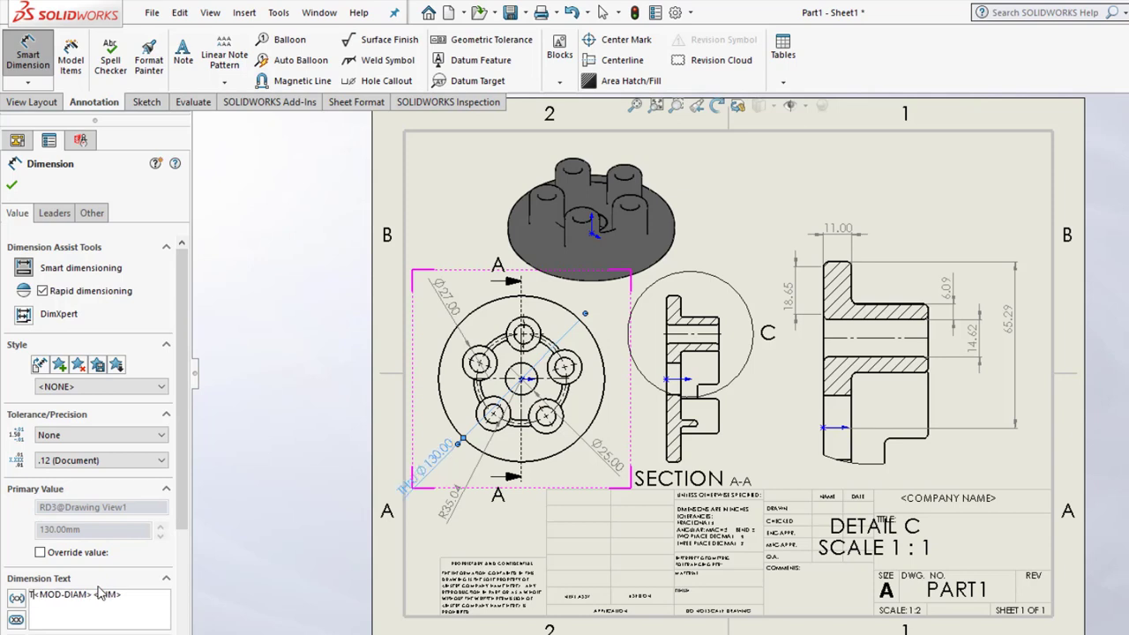
type("ughall")
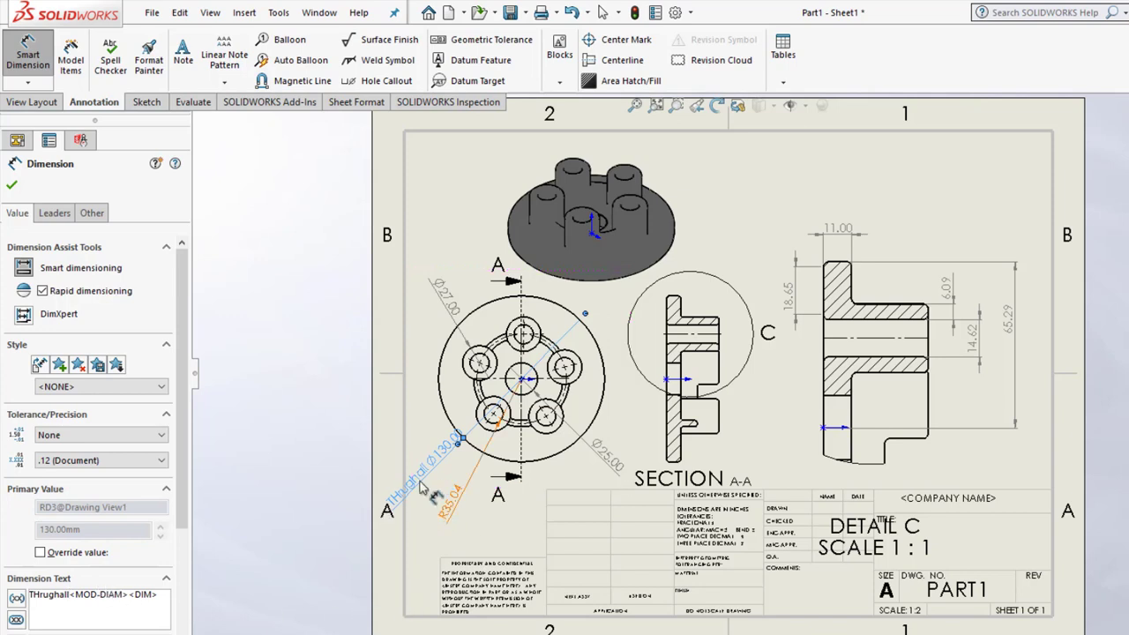
left_click(472, 510)
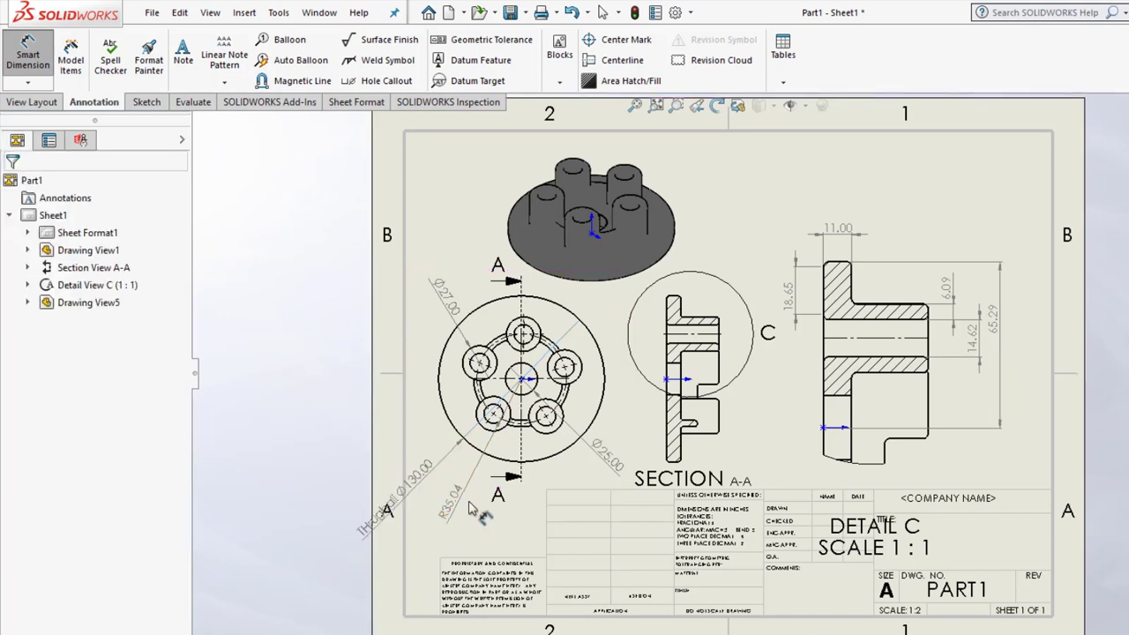
left_click(454, 513)
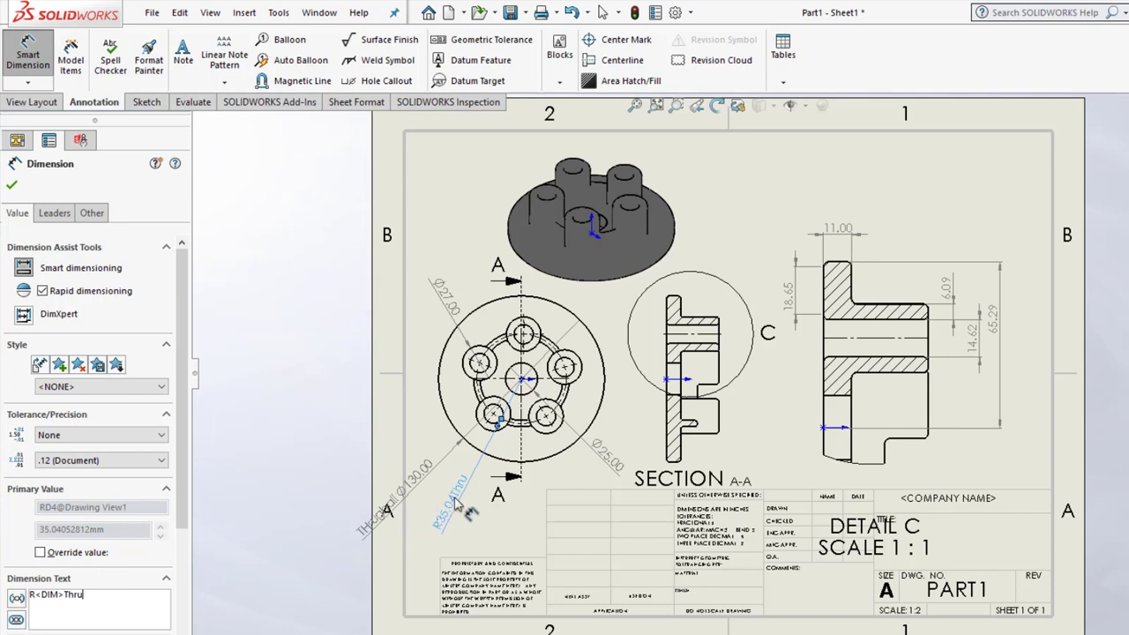
left_click(488, 562)
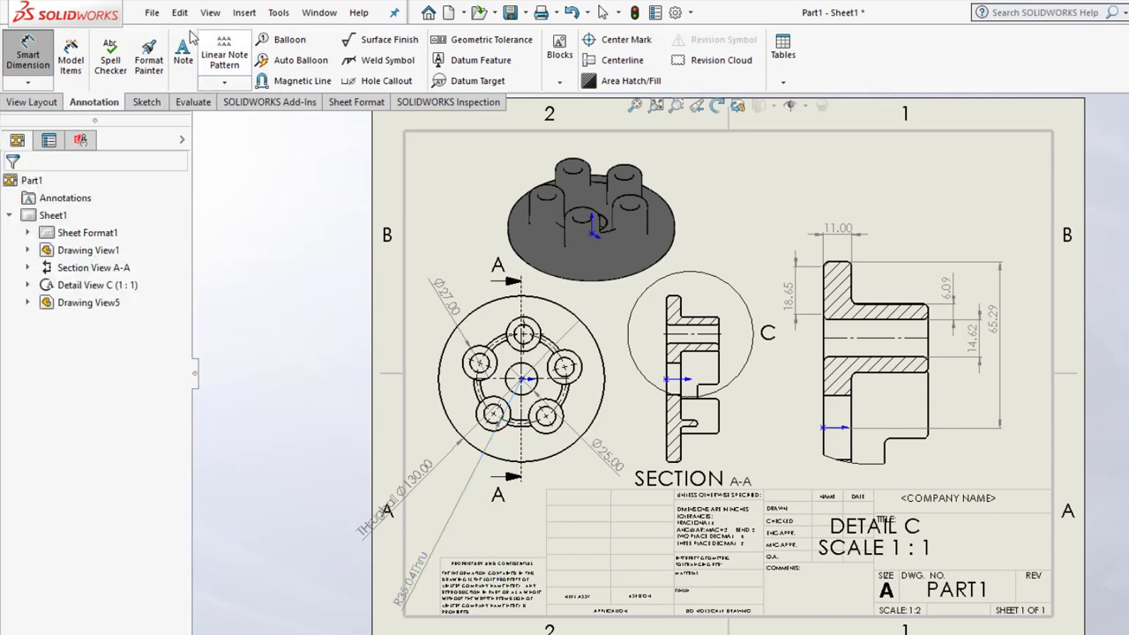
left_click(153, 13)
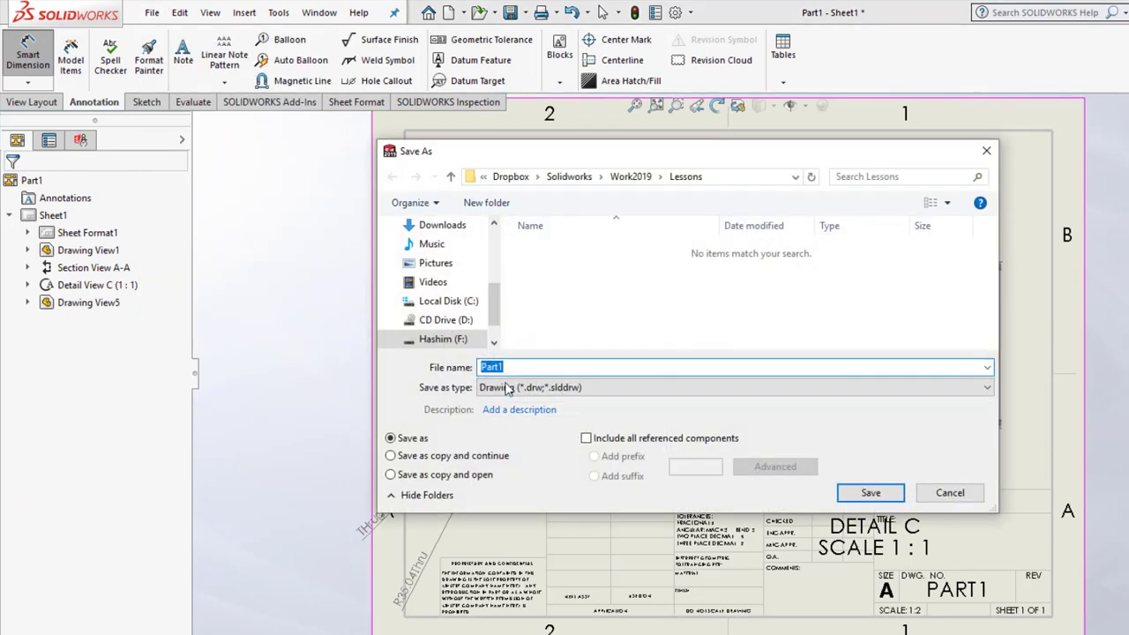
- Save the drawing as Part1, export it as an Adobe PDF in Lessons, and open the PDF
left_click(871, 493)
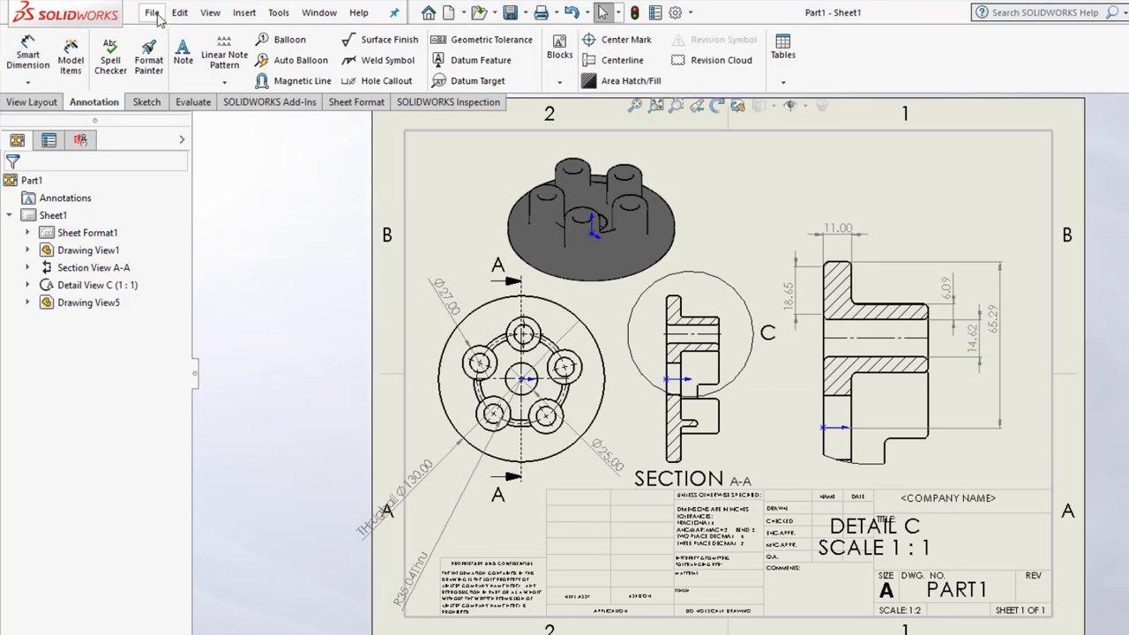
left_click(152, 13)
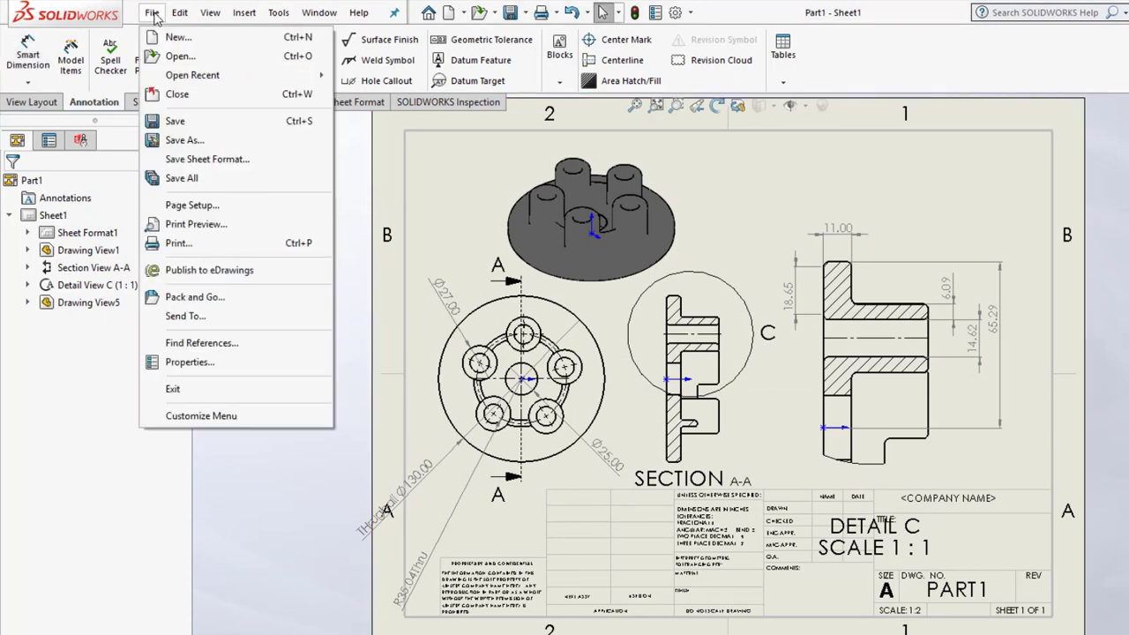
left_click(209, 143)
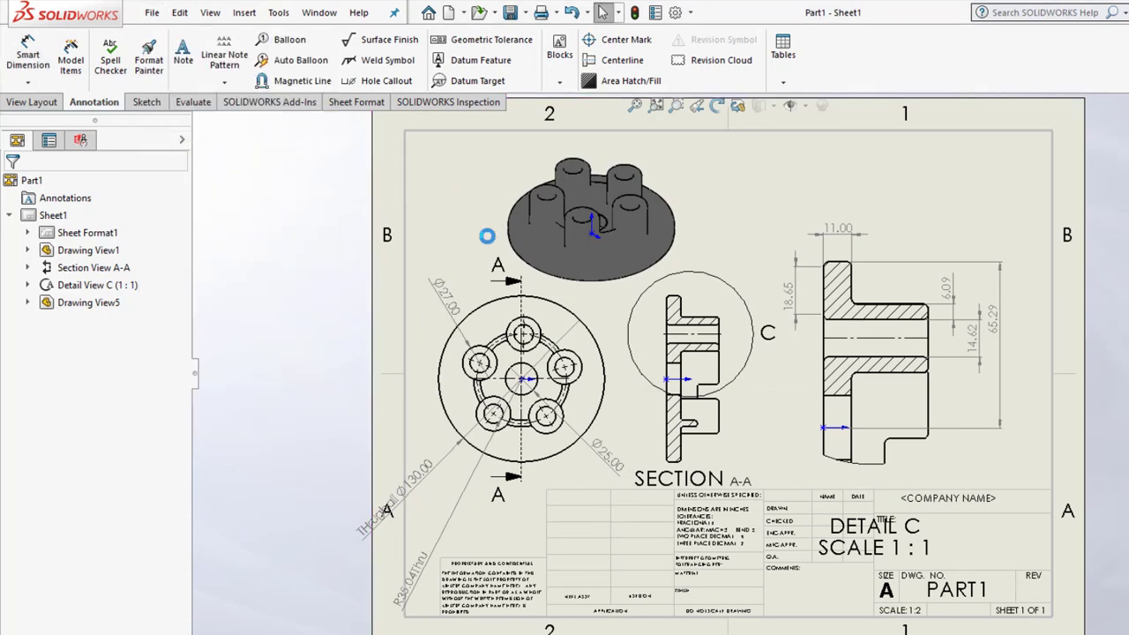
left_click(593, 389)
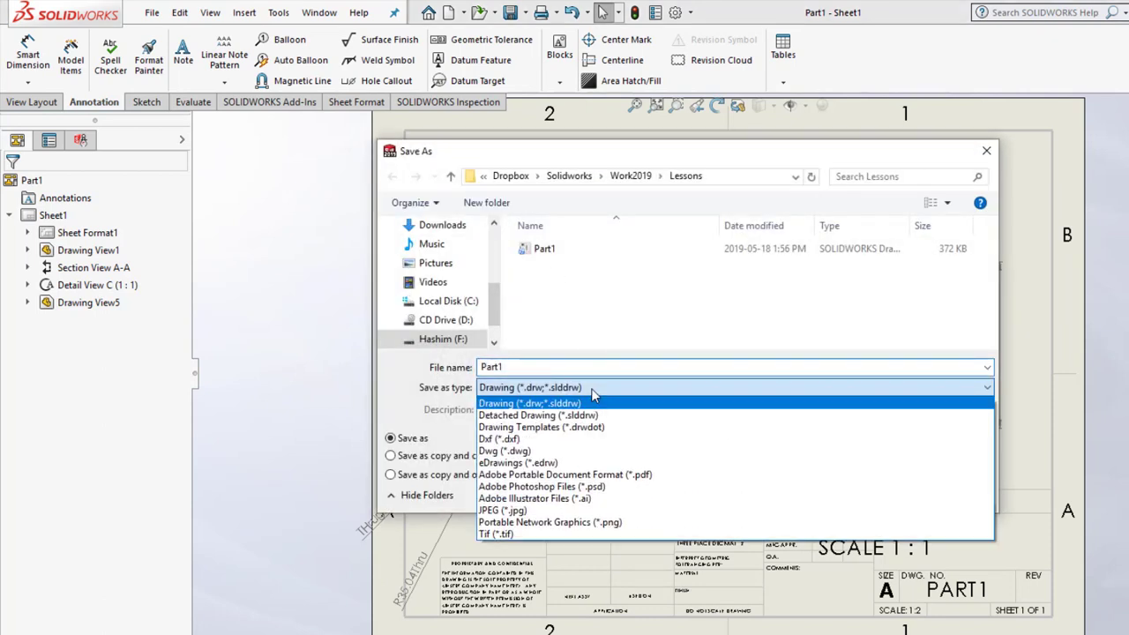
left_click(662, 477)
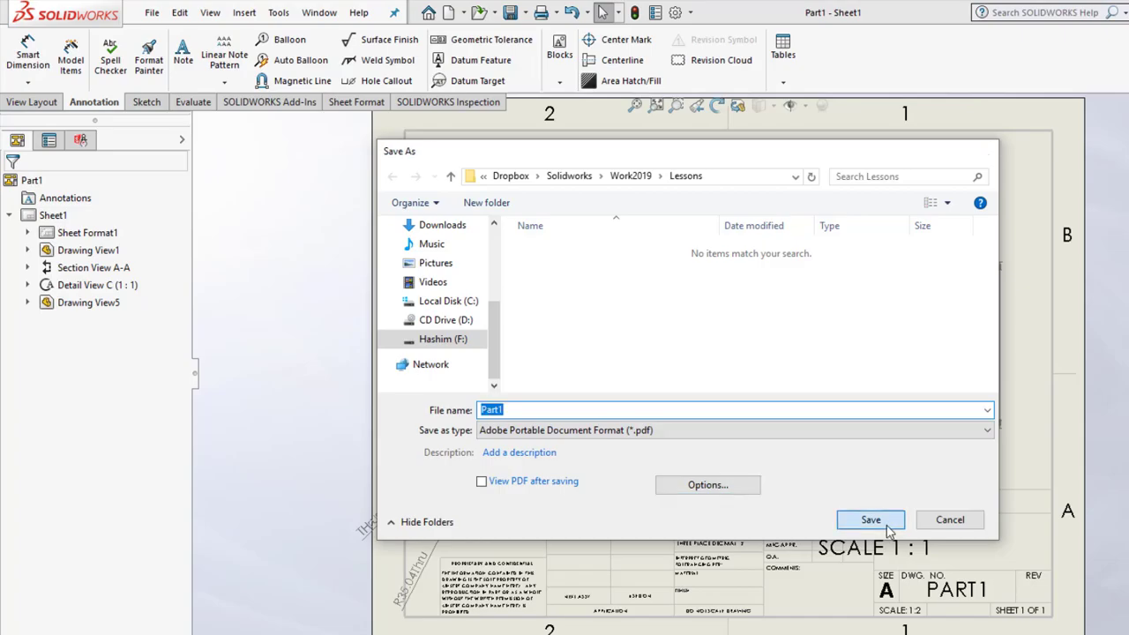
left_click(864, 521)
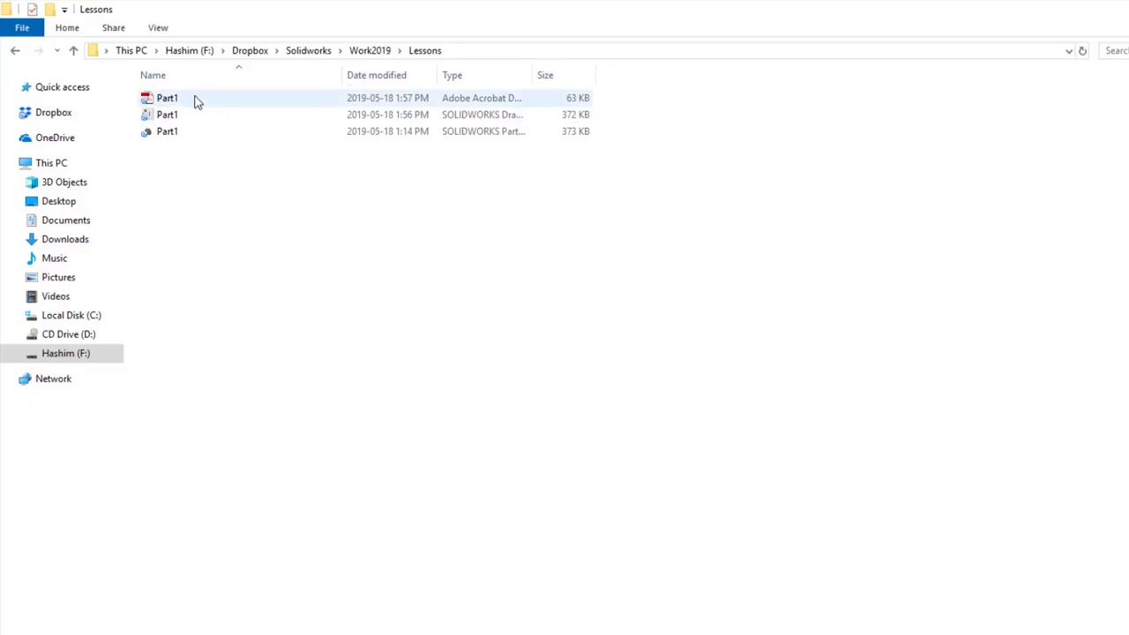
left_click(199, 104)
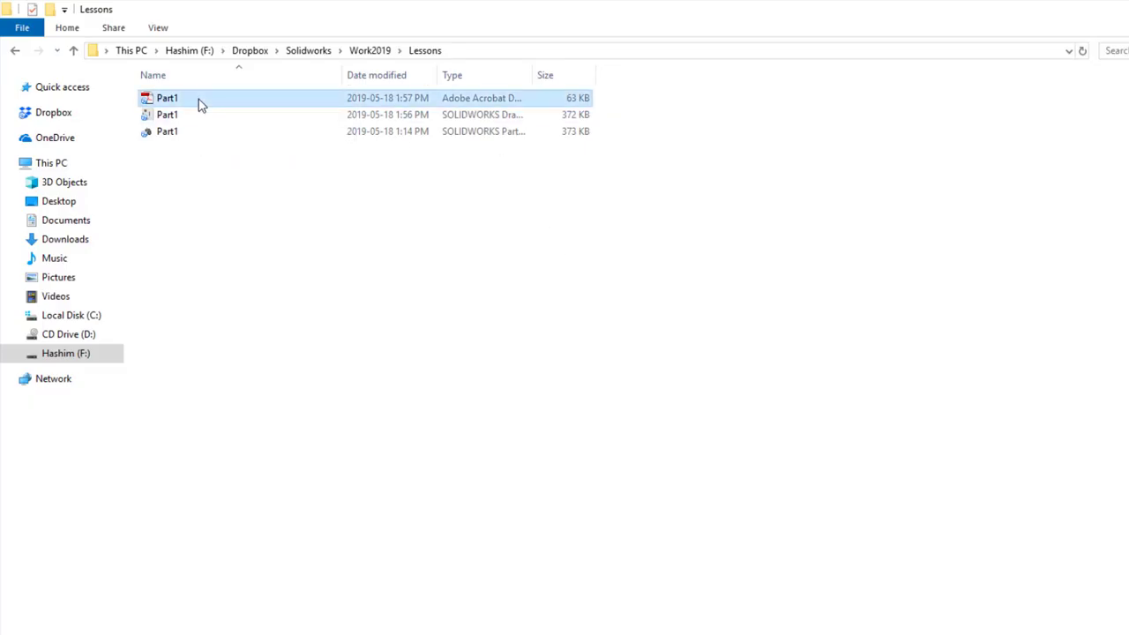
double_click(199, 104)
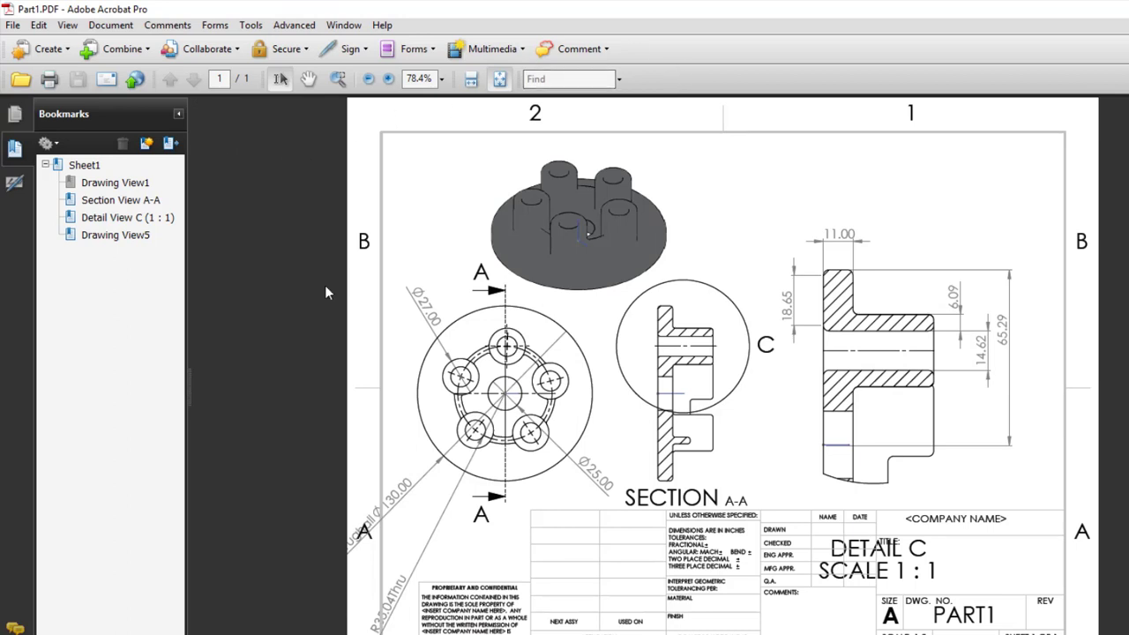